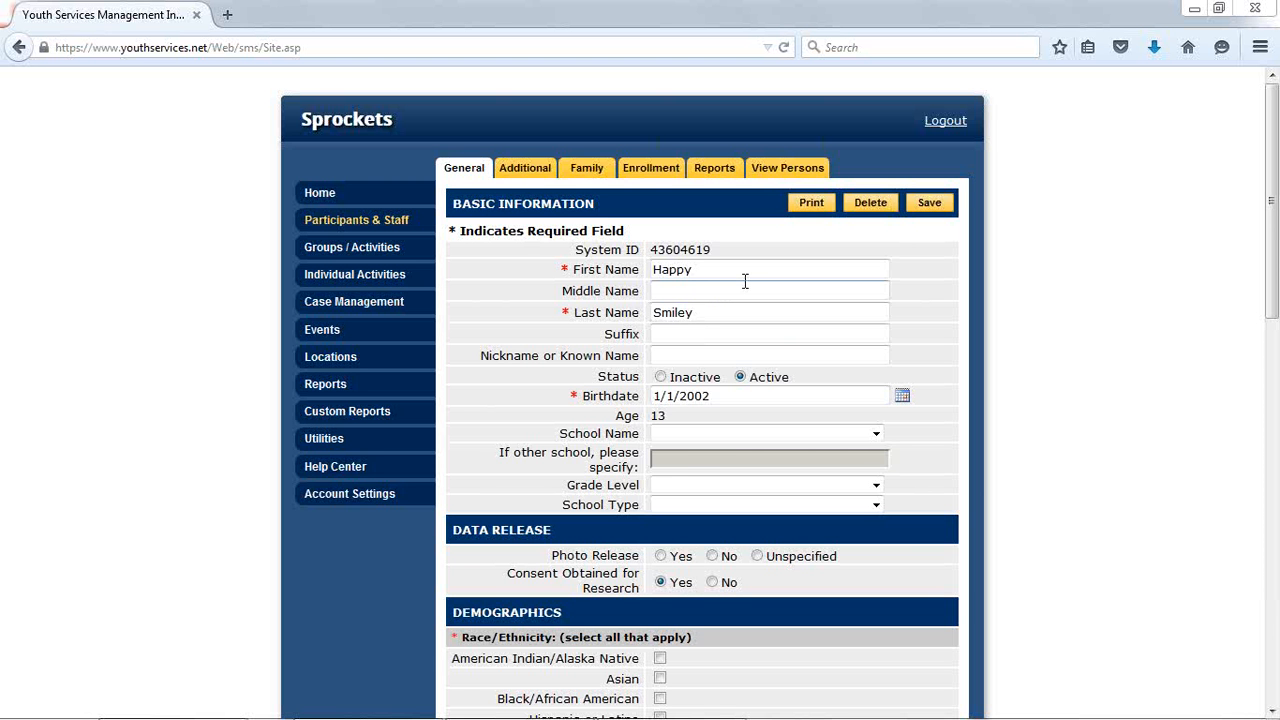
left_click(727, 398)
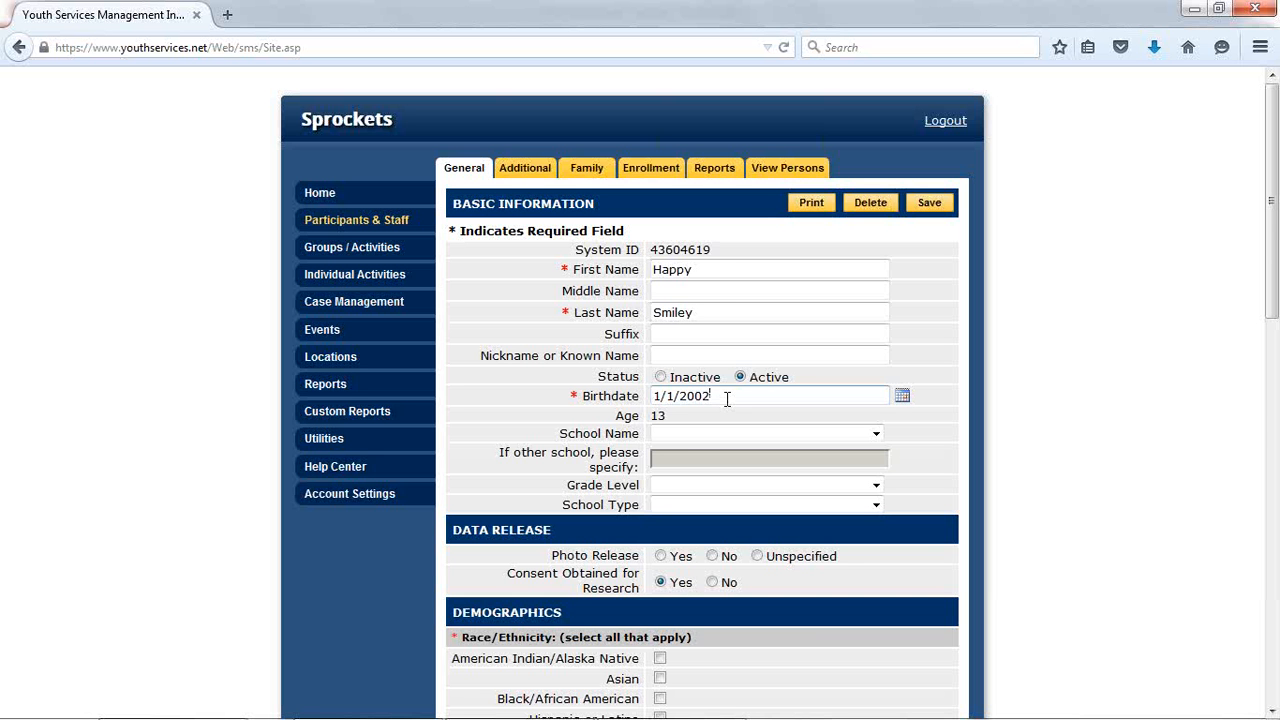
left_click(713, 269)
left_click(750, 351)
left_click(733, 271)
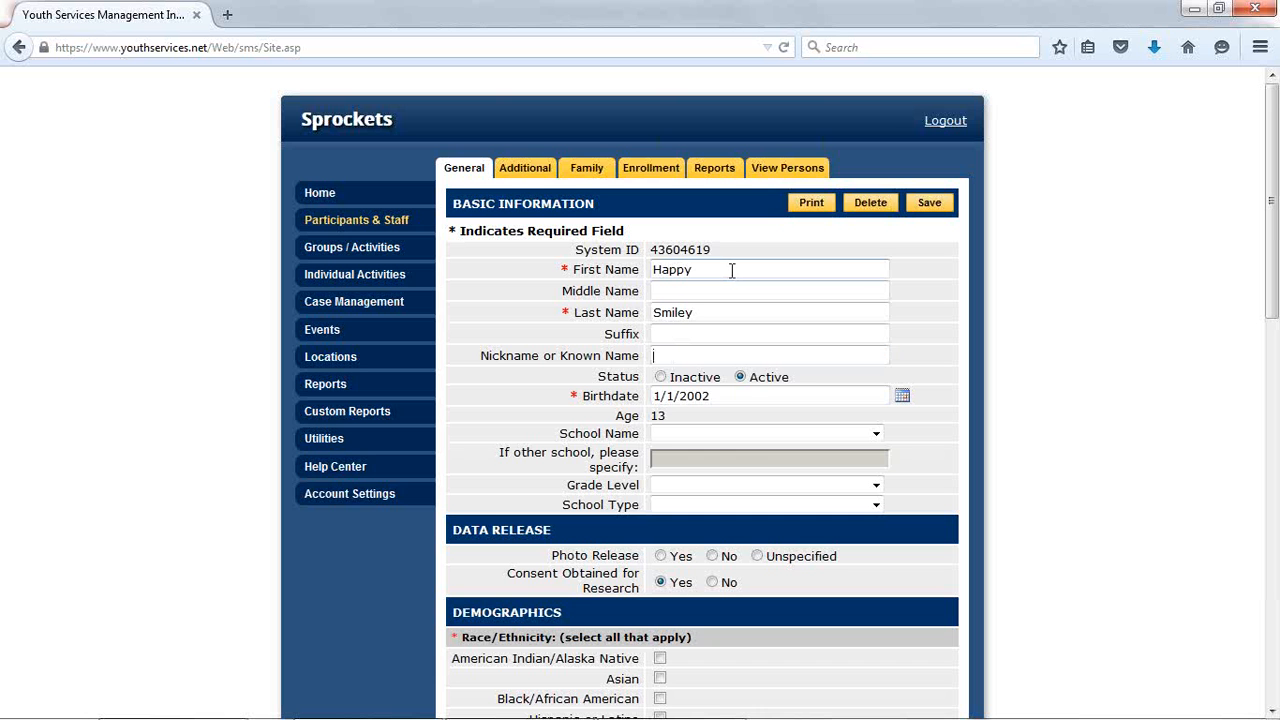
type("\"Joe\"")
left_click(748, 289)
left_click(742, 268)
key("BackSpace")
key("BackSpace")
key("BackSpace")
key("BackSpace")
key("BackSpace")
key("BackSpace")
- Set the participant's school name to Jackson Preparatory Magnet
left_click(712, 438)
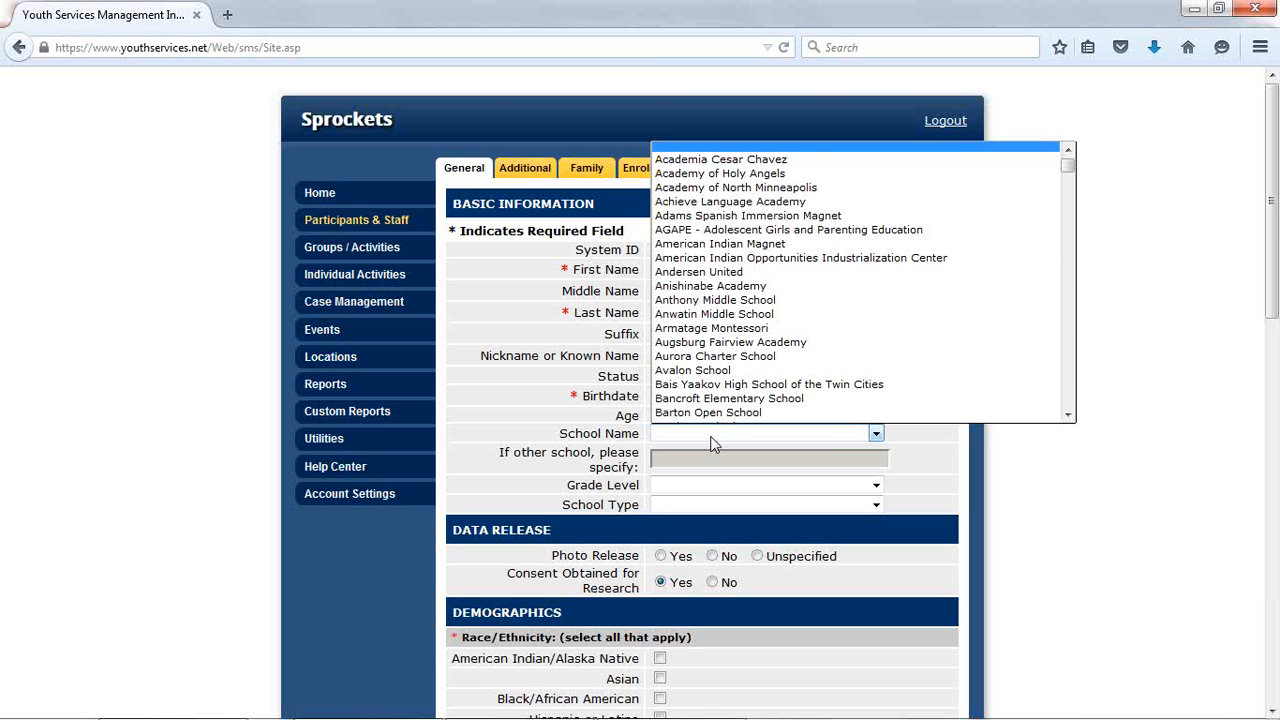
type("ja")
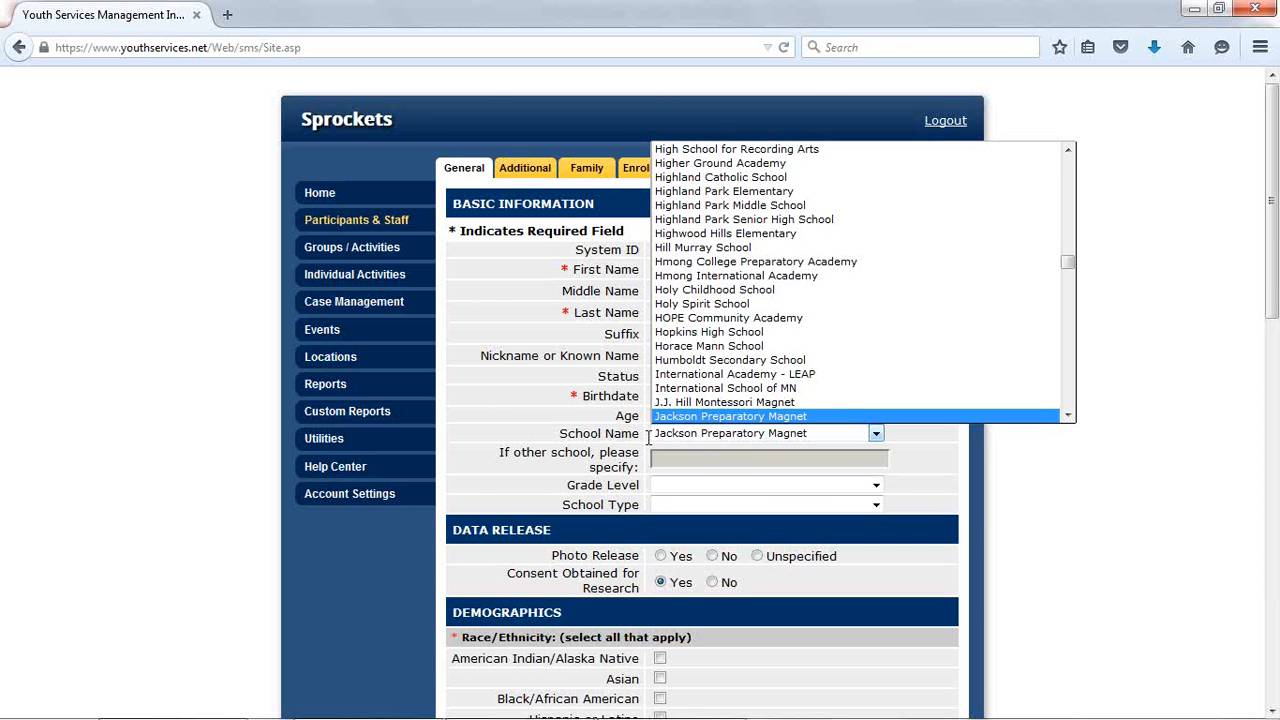
left_click(604, 432)
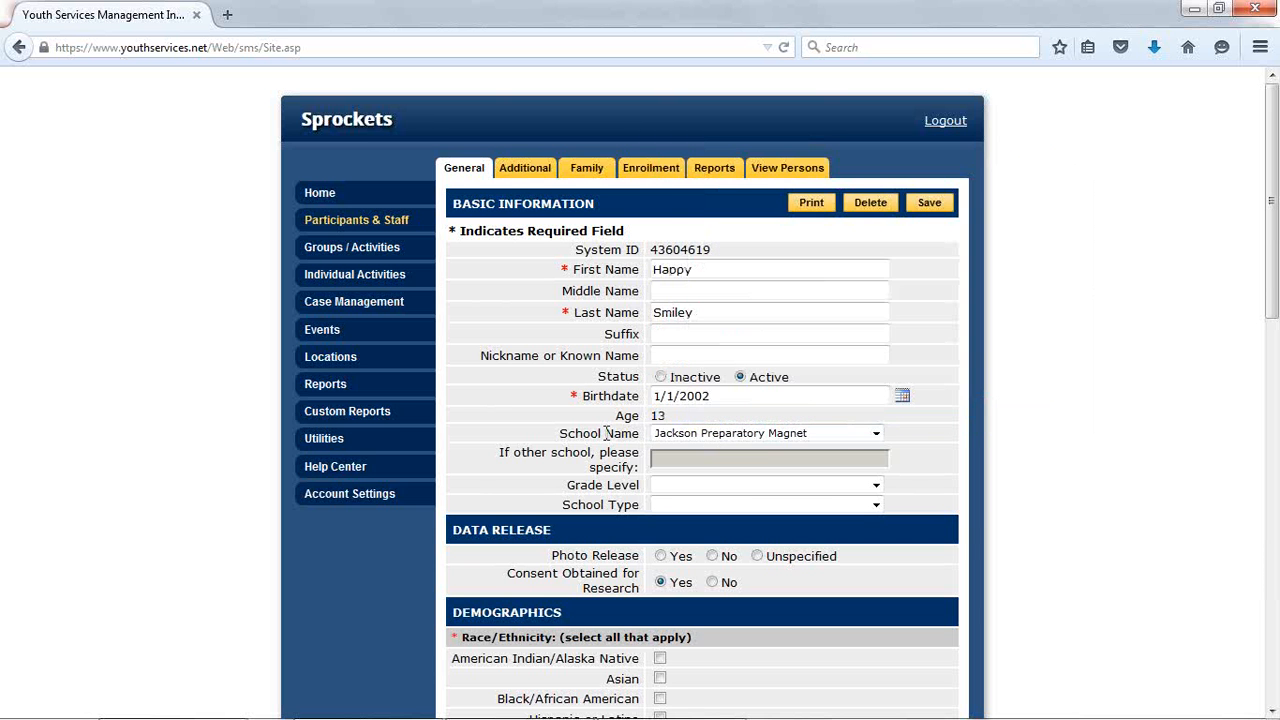
- Set the school name to Other with "Home school" specified, and choose grade level 6
left_click(708, 436)
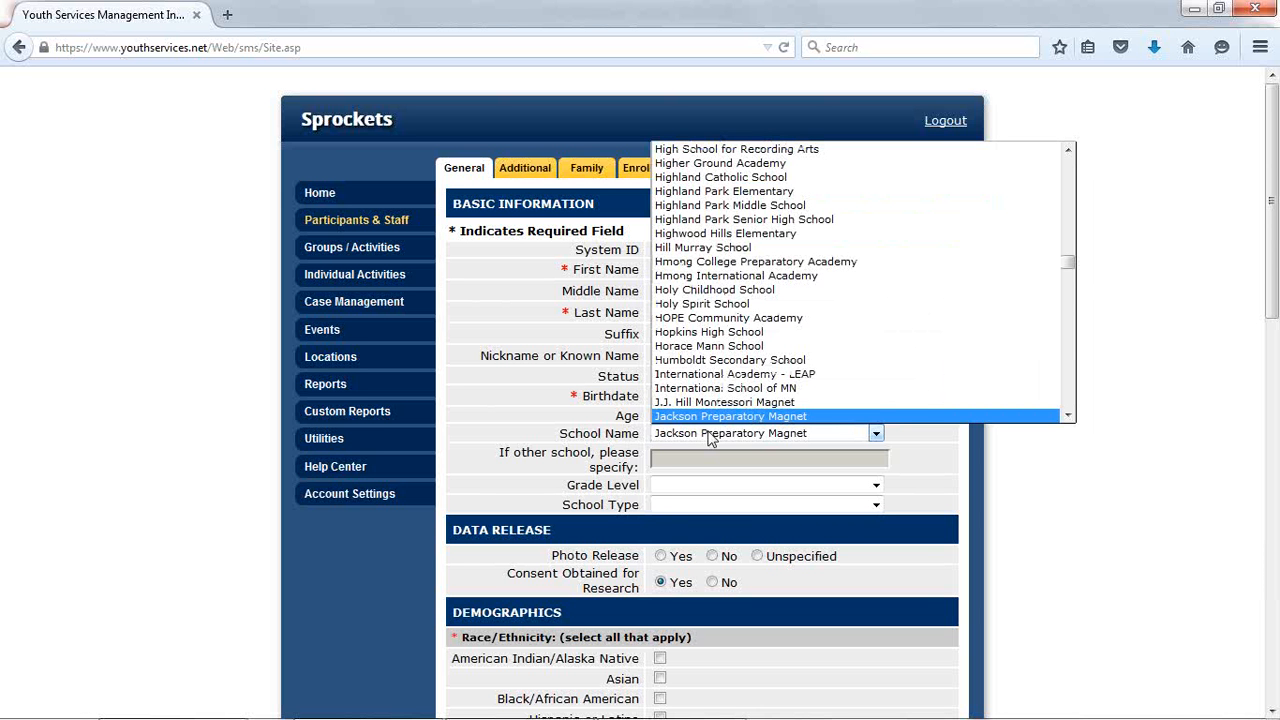
type("ot")
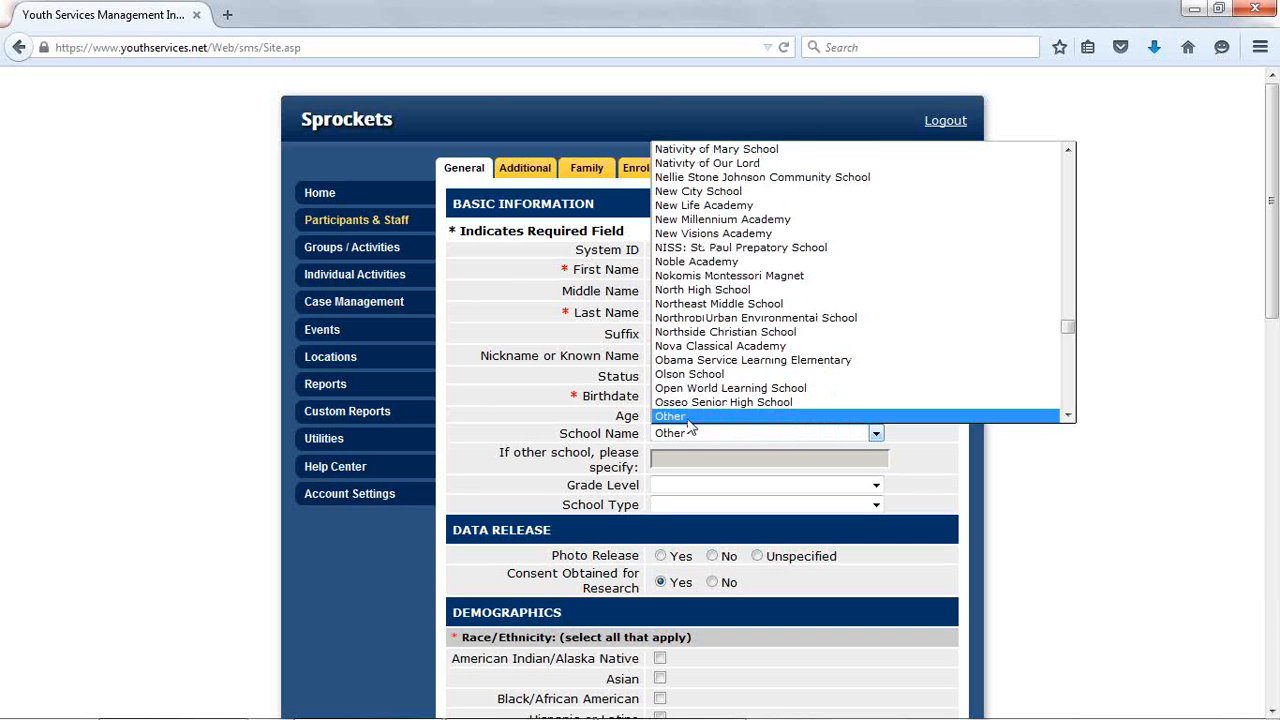
left_click(687, 421)
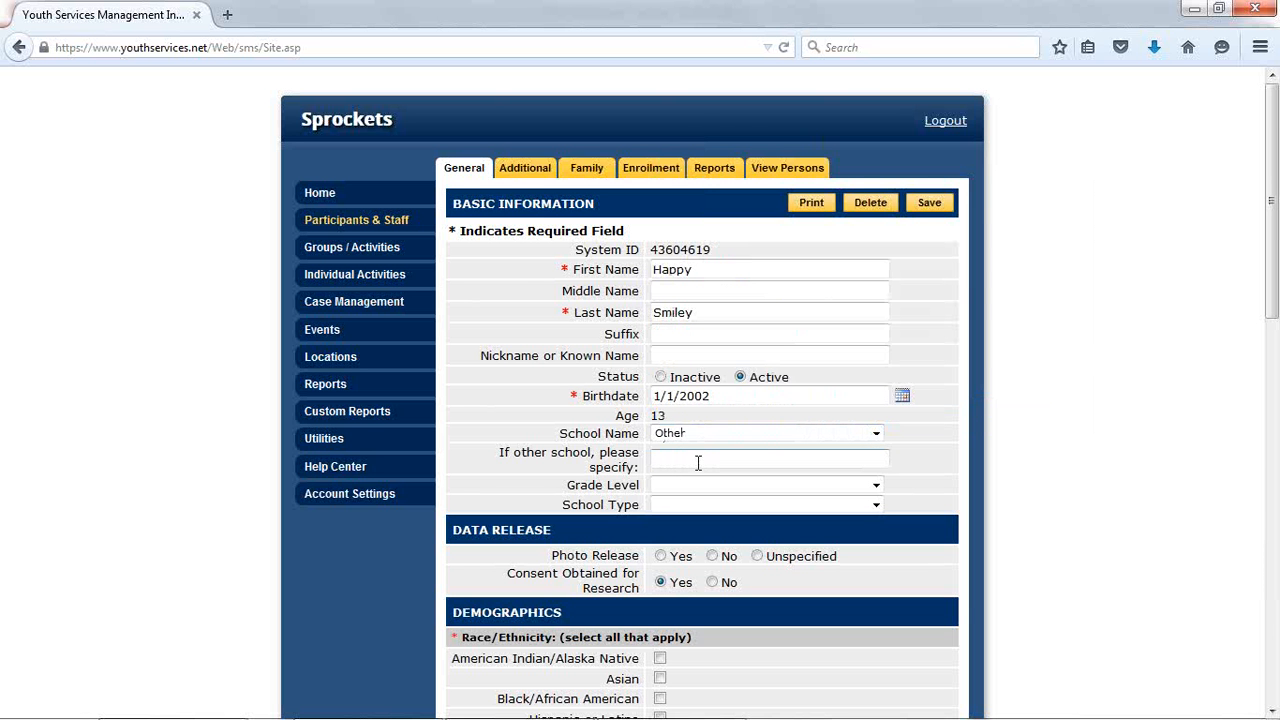
left_click(698, 463)
type("Home school")
left_click_drag(742, 460, 645, 459)
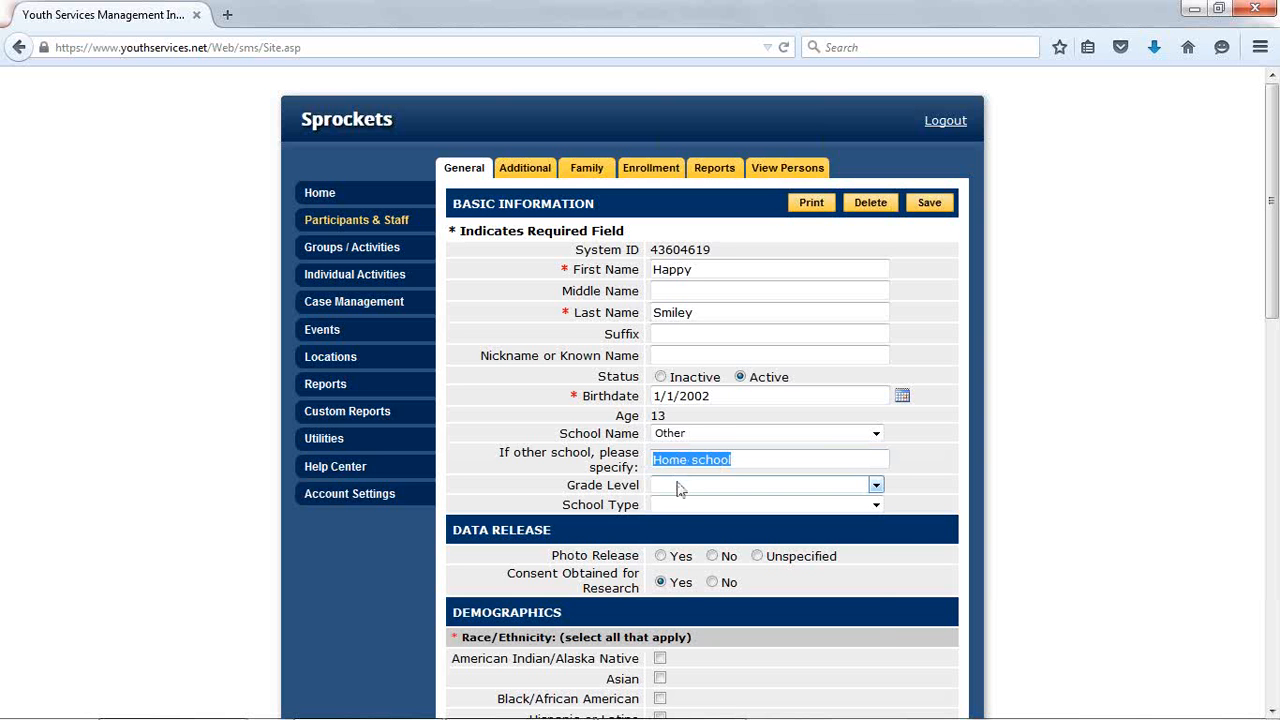
left_click(677, 488)
left_click(689, 606)
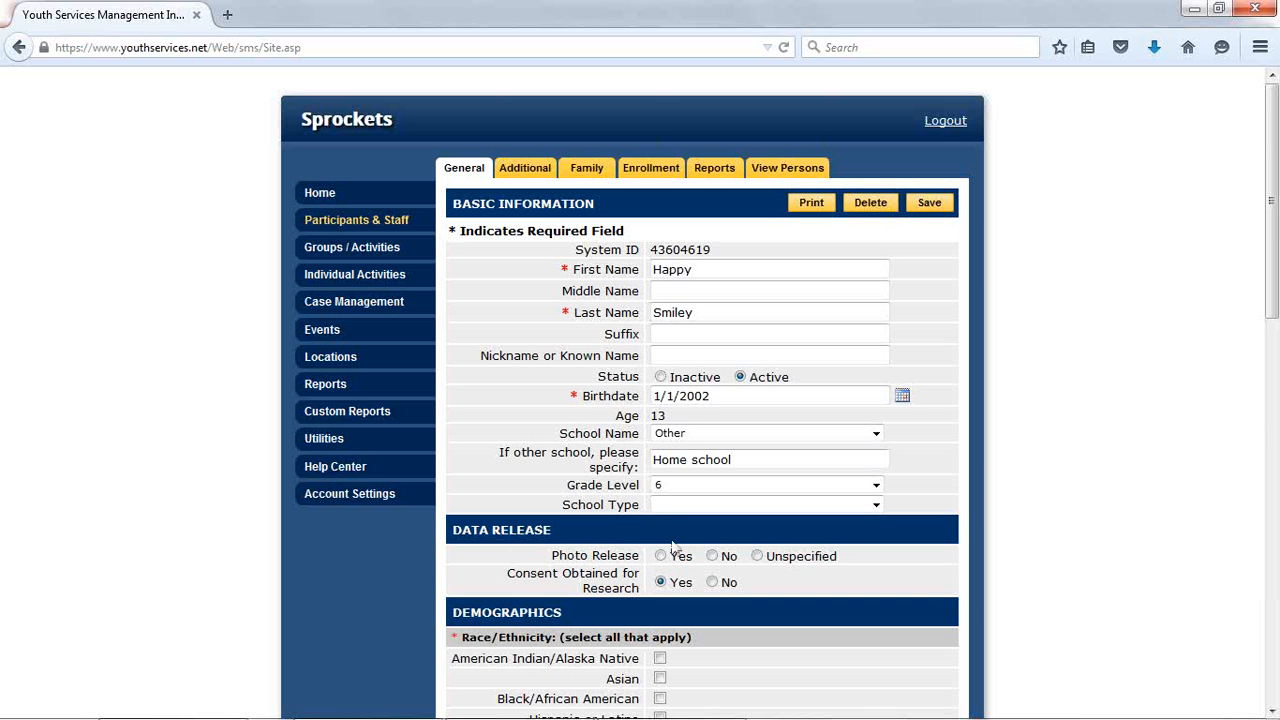
- Set the photo release to Yes and the research consent to Yes
left_click(1270, 710)
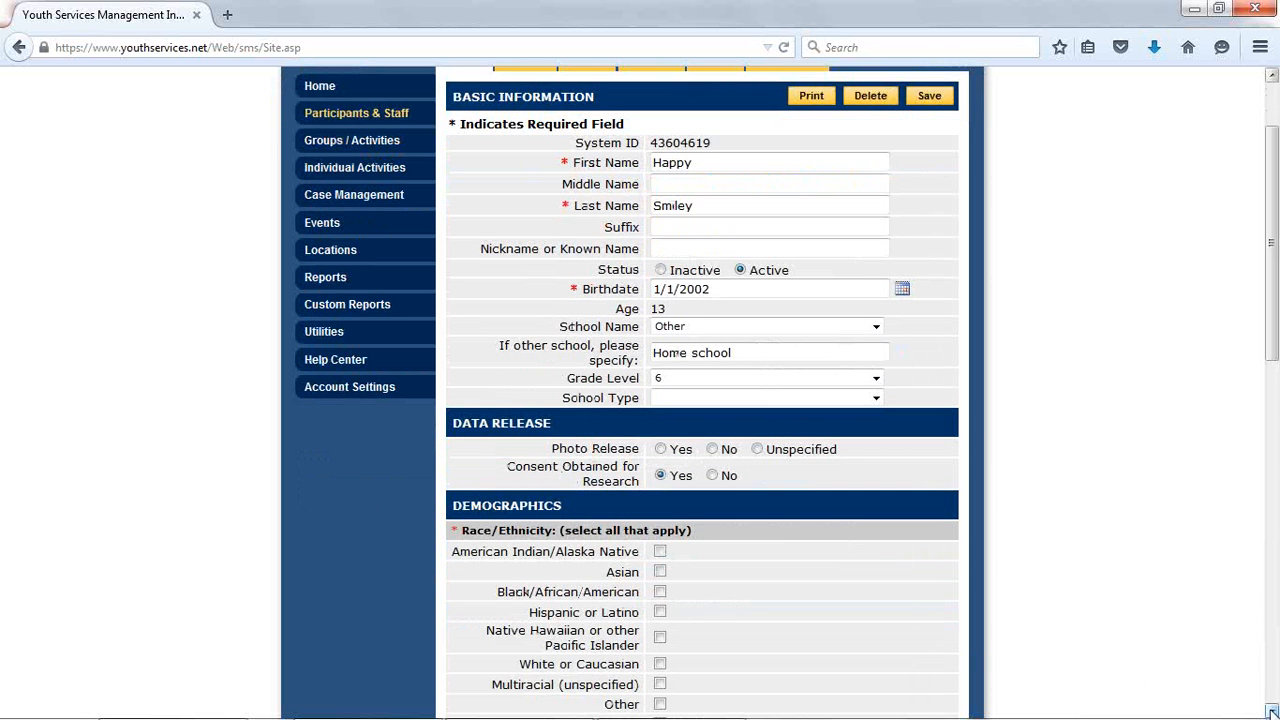
left_click(1272, 711)
left_click(1272, 711)
left_click(1272, 711)
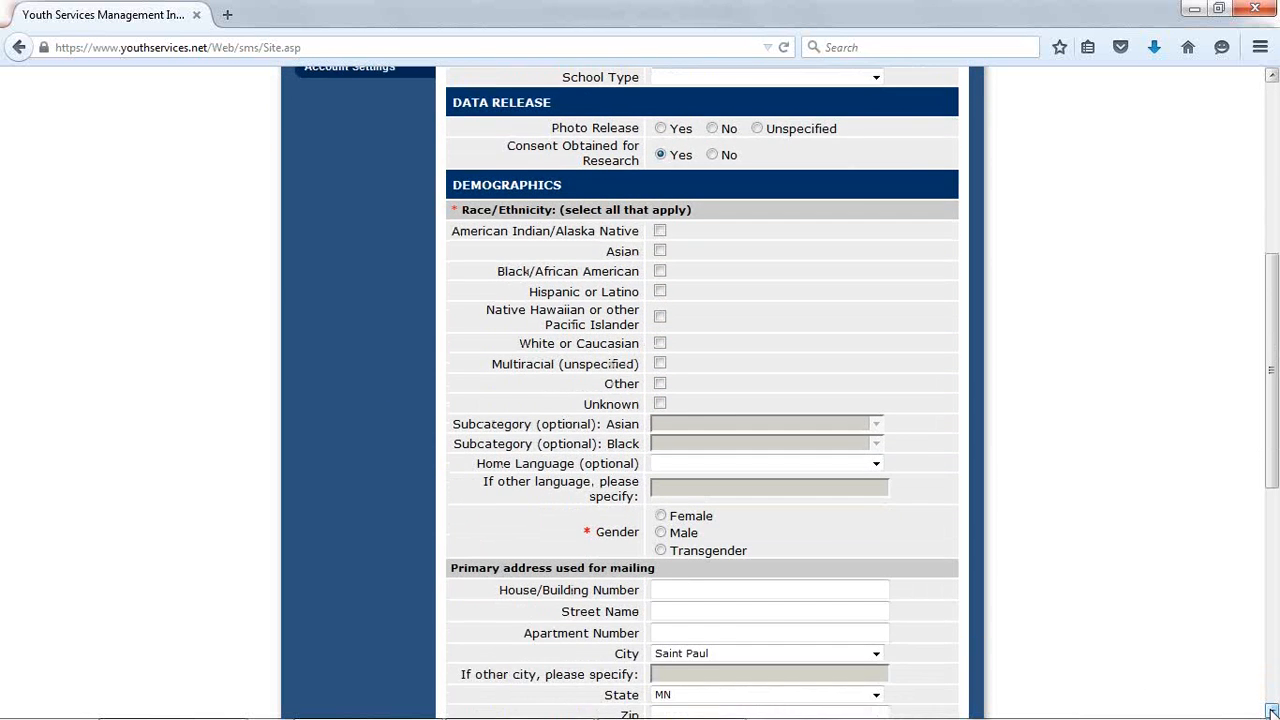
left_click(662, 134)
left_click(713, 157)
left_click(674, 160)
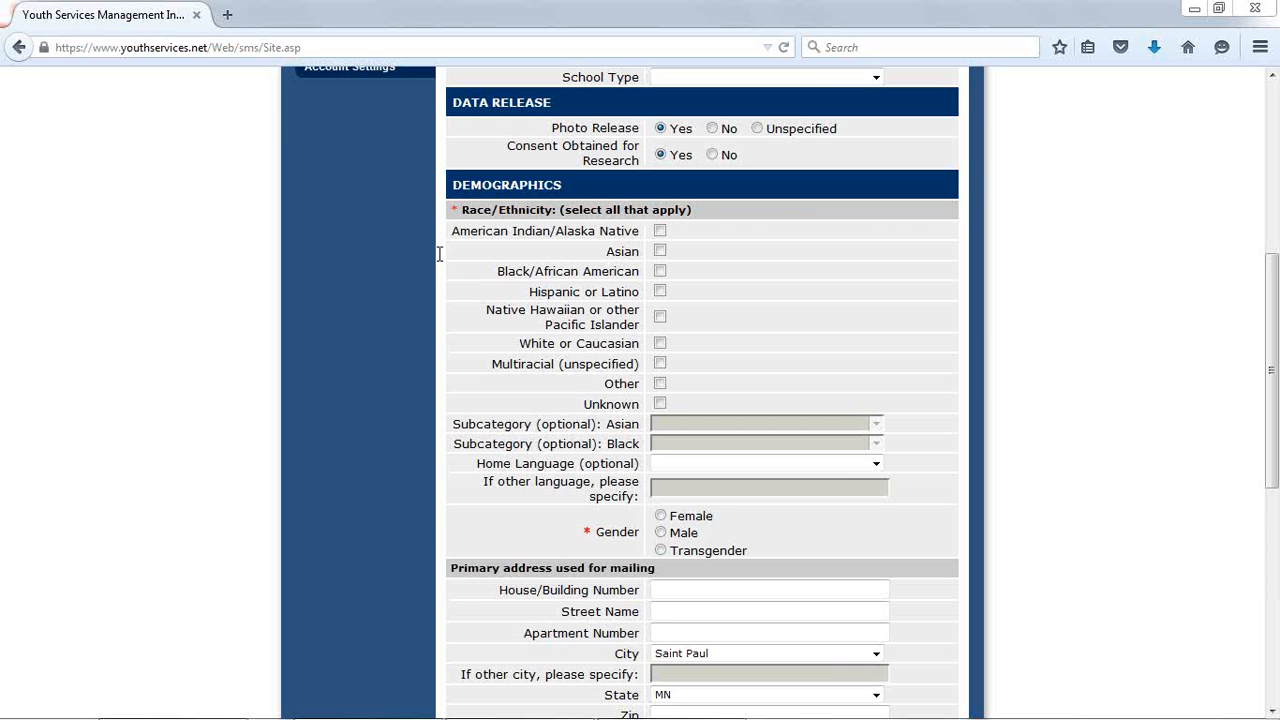
left_click(660, 272)
left_click(660, 292)
left_click(660, 343)
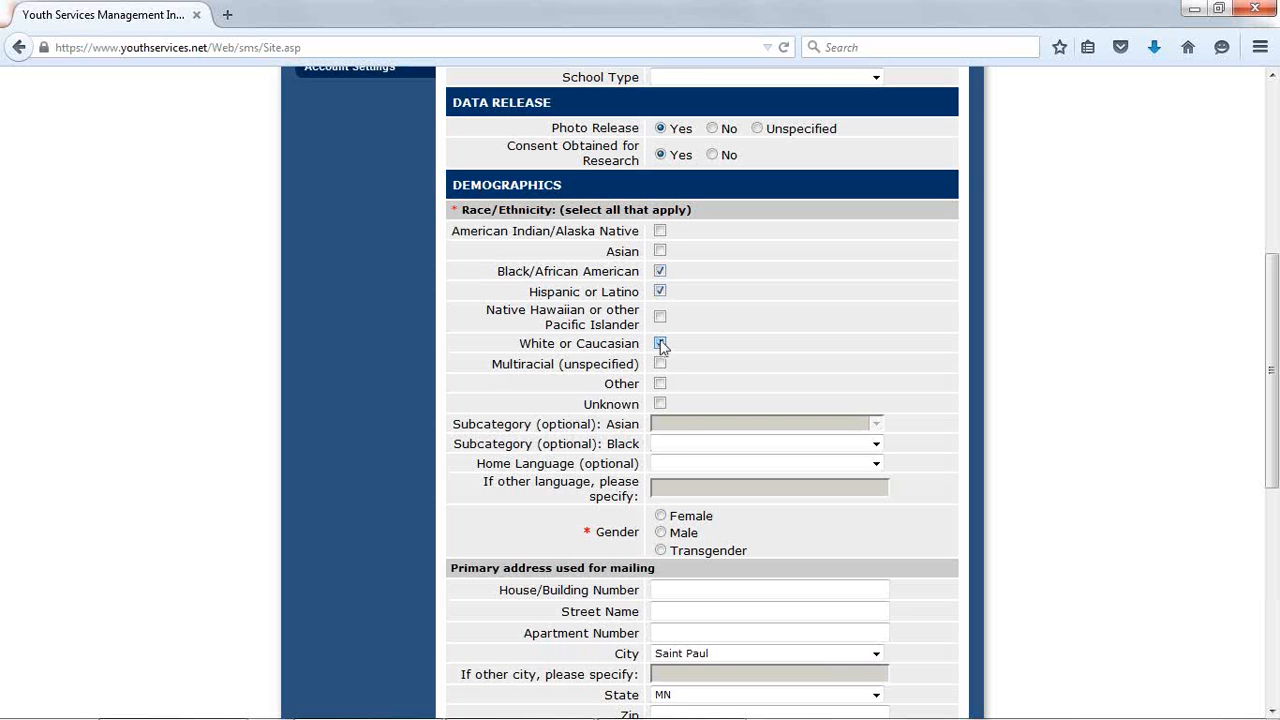
left_click(660, 343)
left_click(660, 291)
left_click(662, 279)
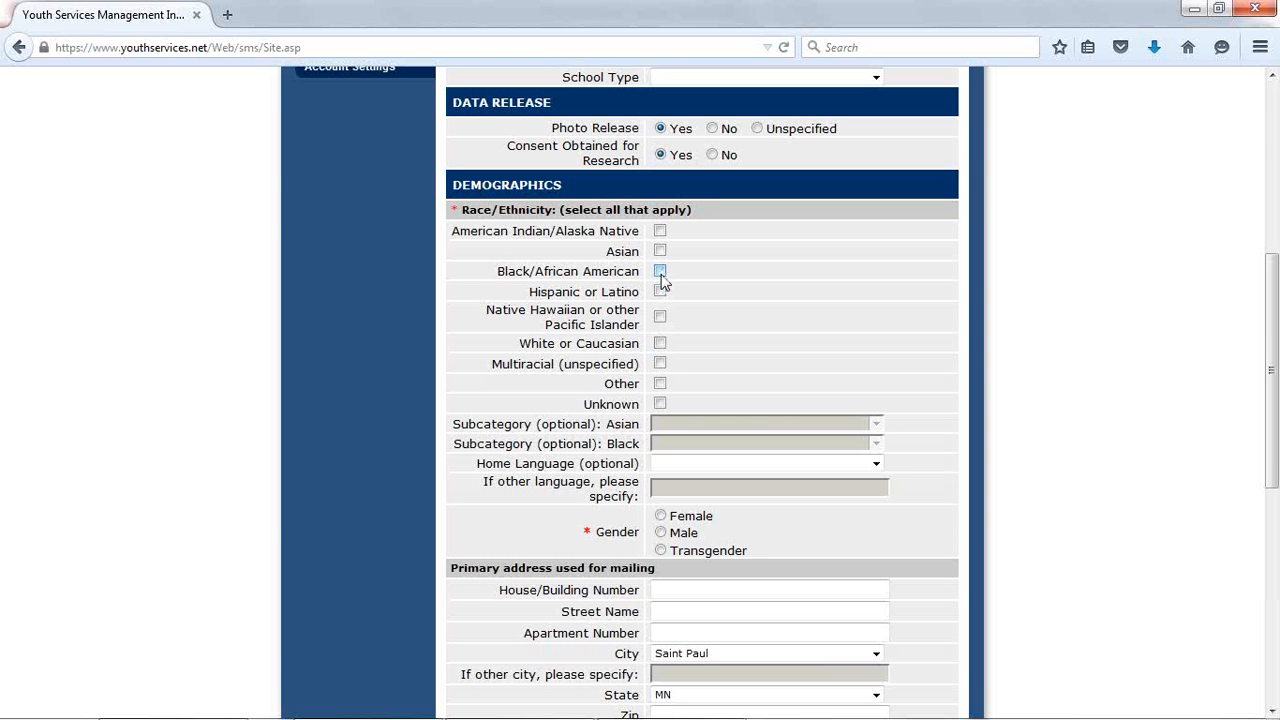
- Mark the race/ethnicity as Black/African American and Asian, with Karen as the Asian subcategory and Somali as the Black subcategory
left_click(660, 272)
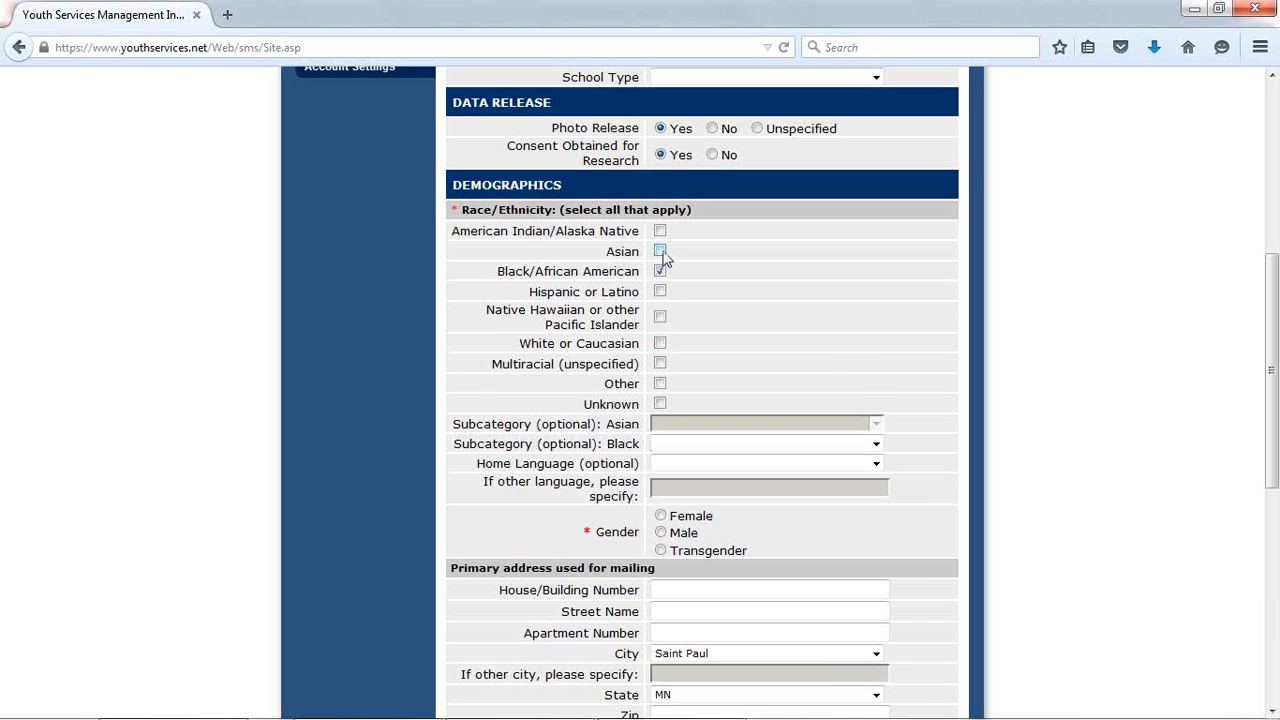
left_click(660, 251)
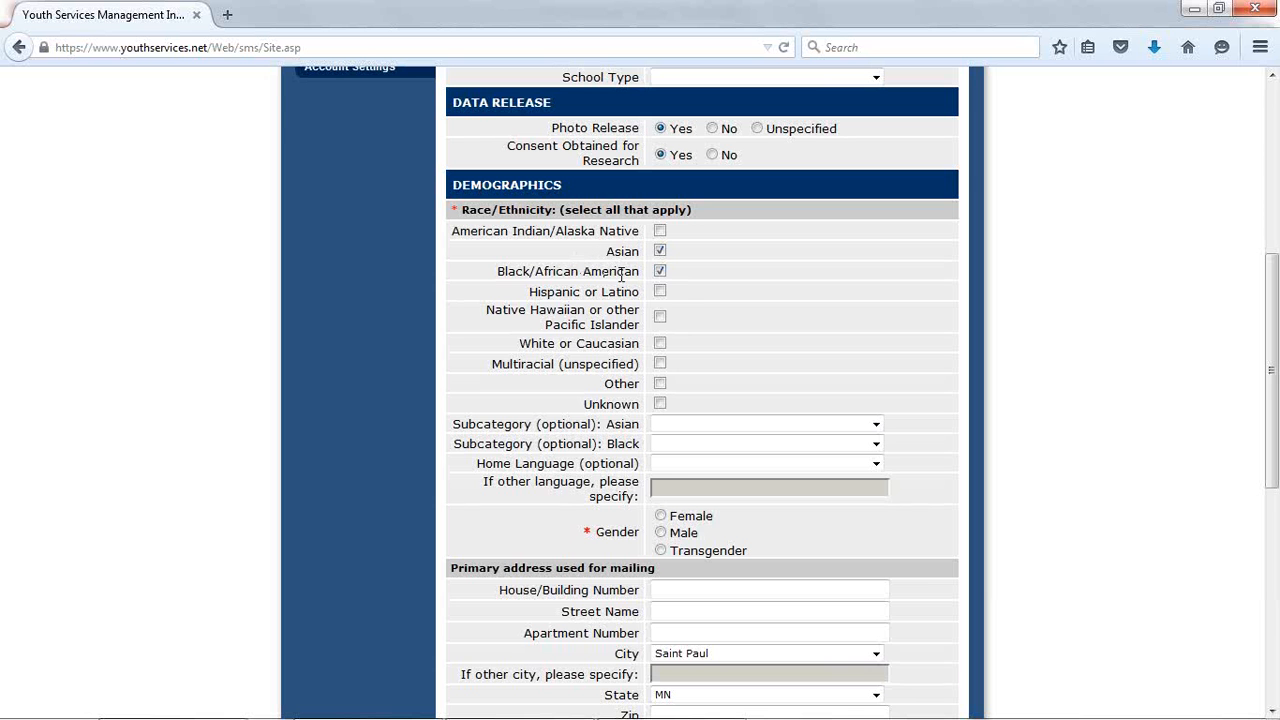
left_click(686, 428)
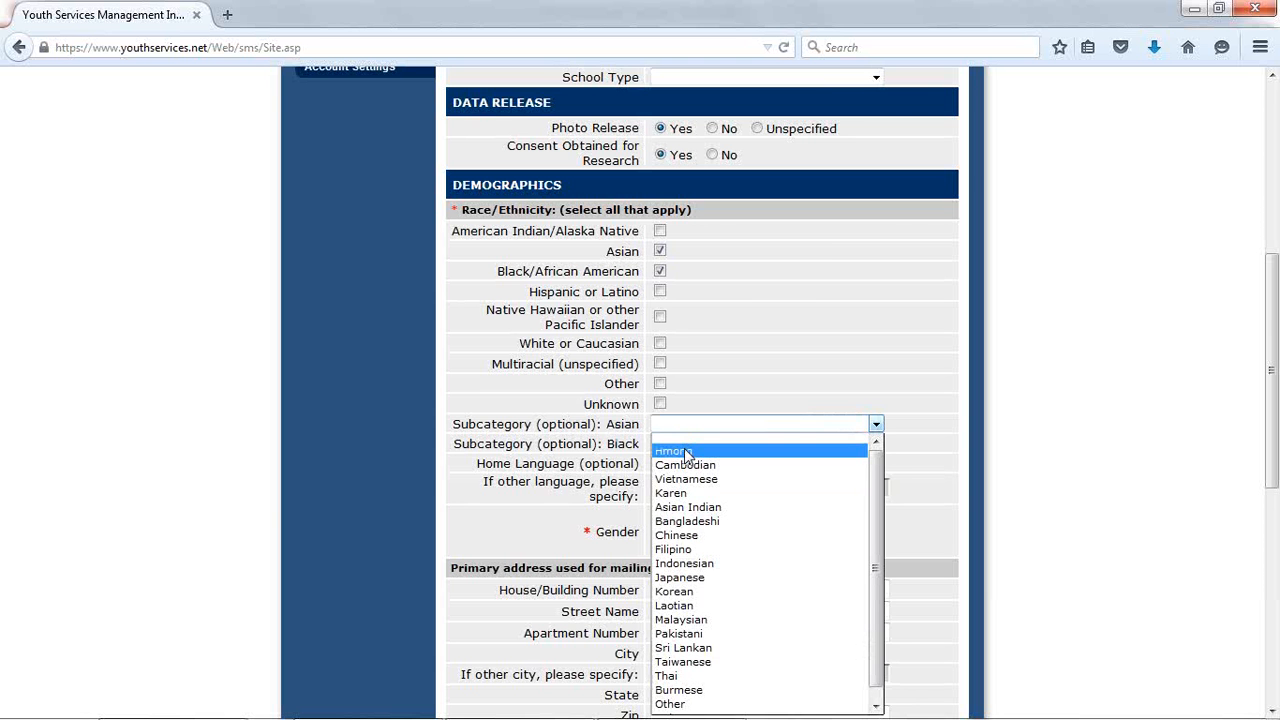
left_click(687, 451)
left_click(700, 428)
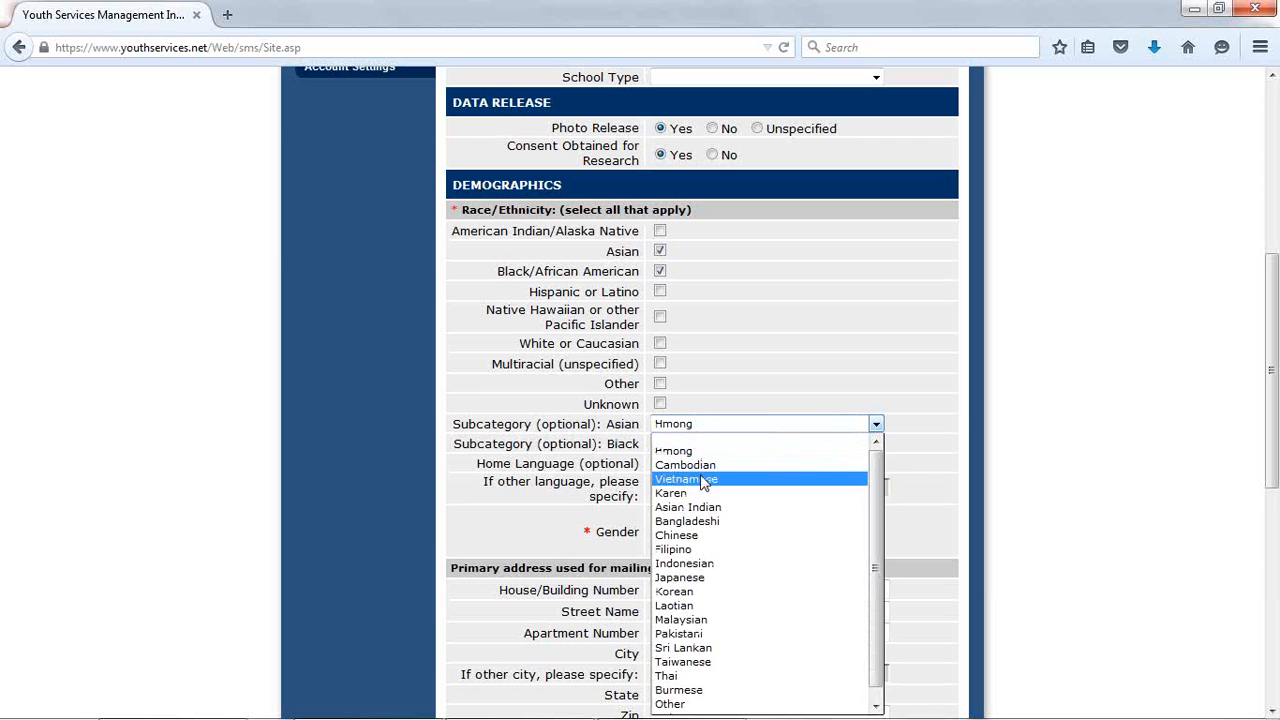
left_click(697, 492)
left_click(686, 445)
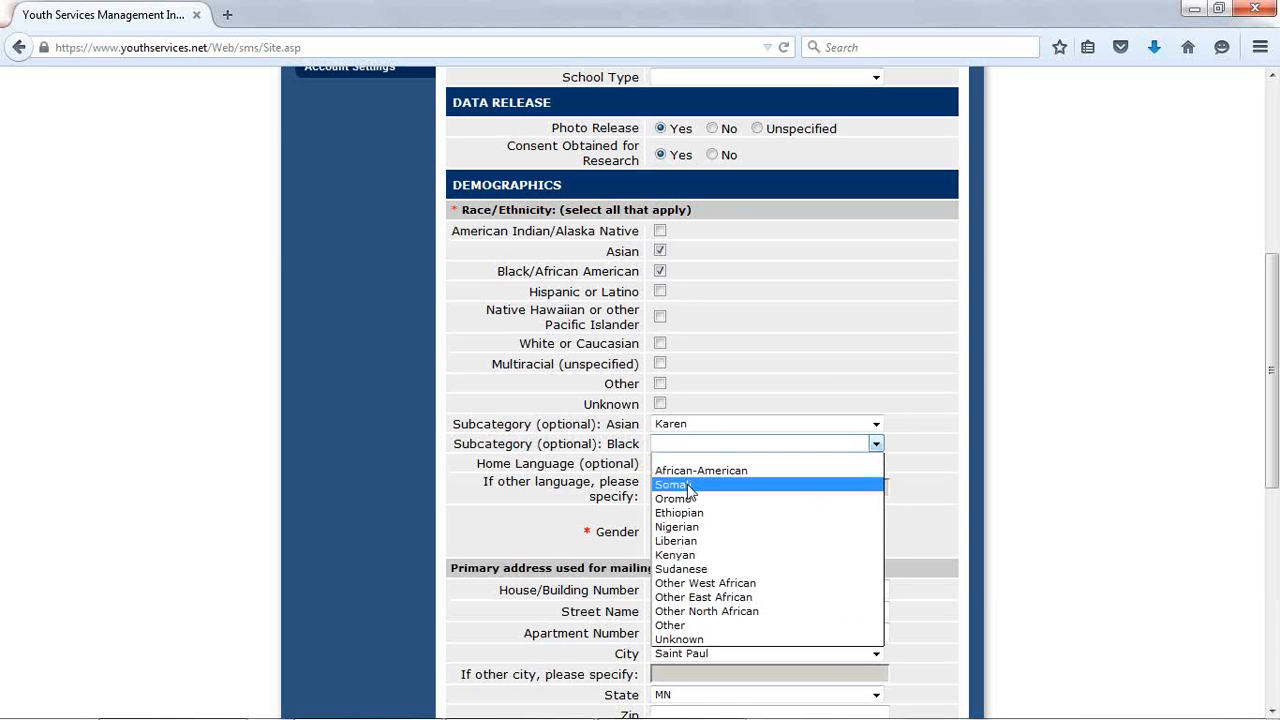
left_click(687, 484)
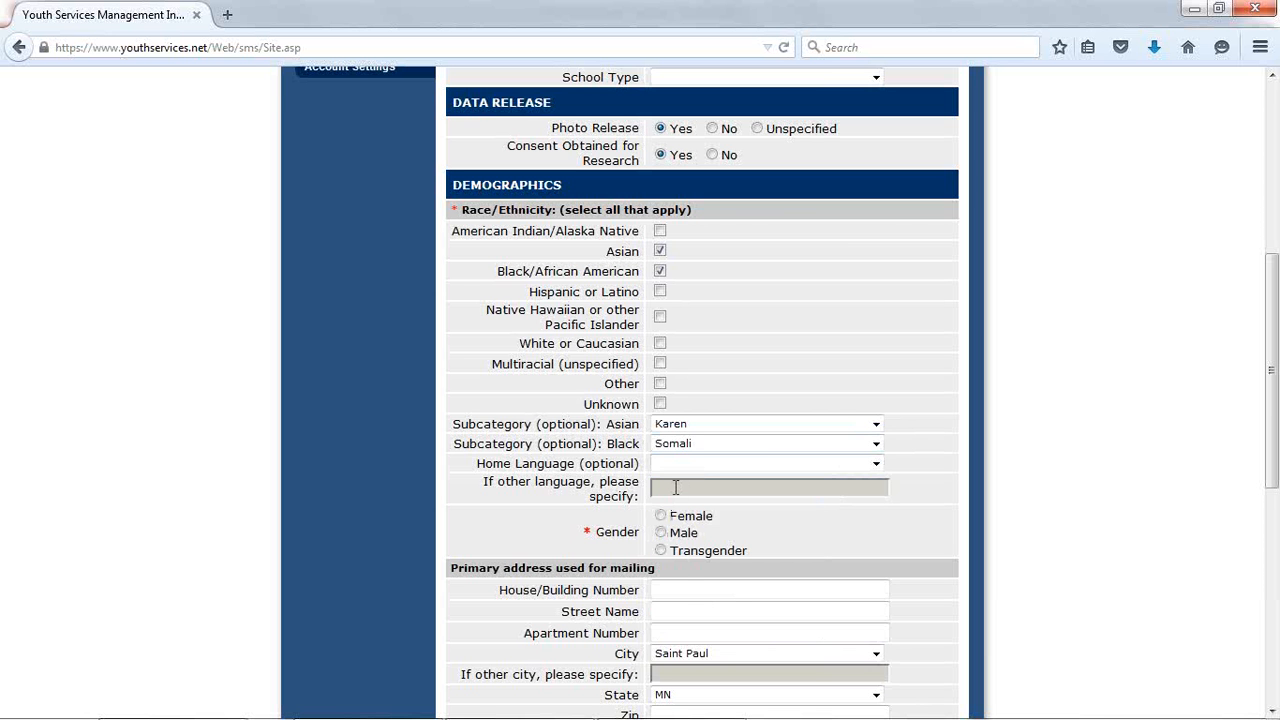
- Clear the Black and Asian subcategories and deselect both the Black/African American and Asian race/ethnicity options
left_click(706, 449)
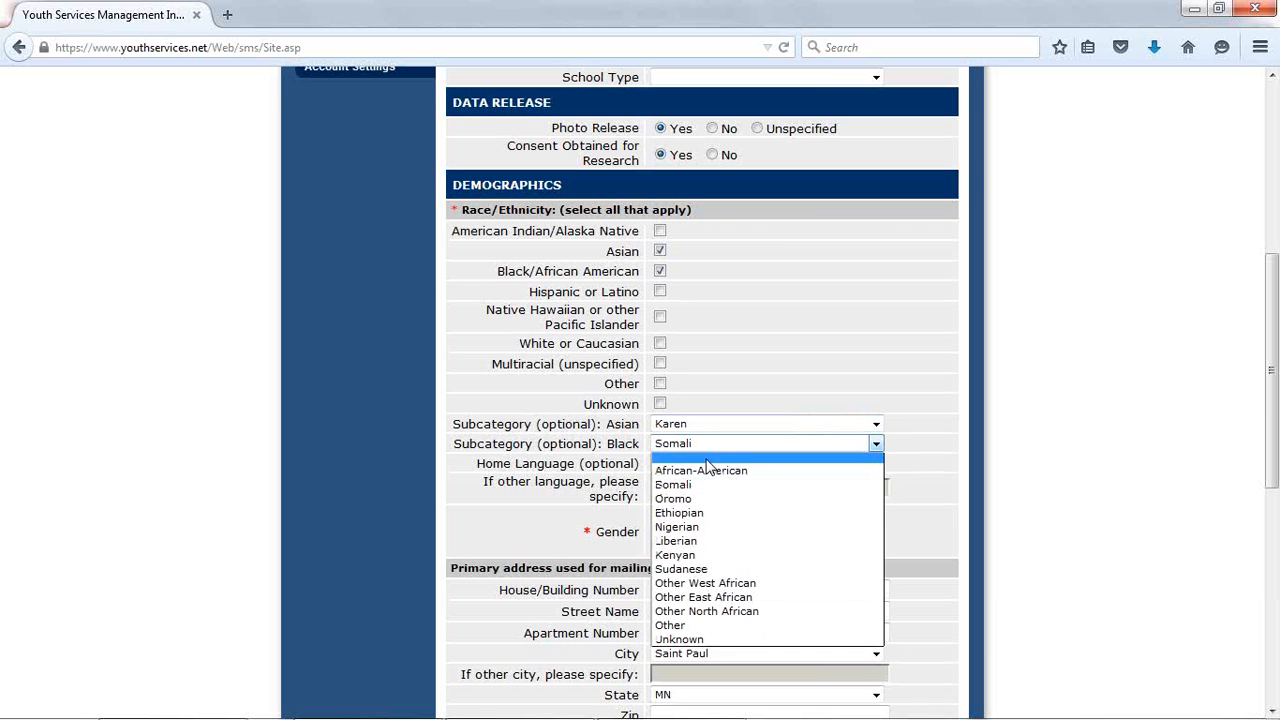
left_click(706, 460)
left_click(712, 425)
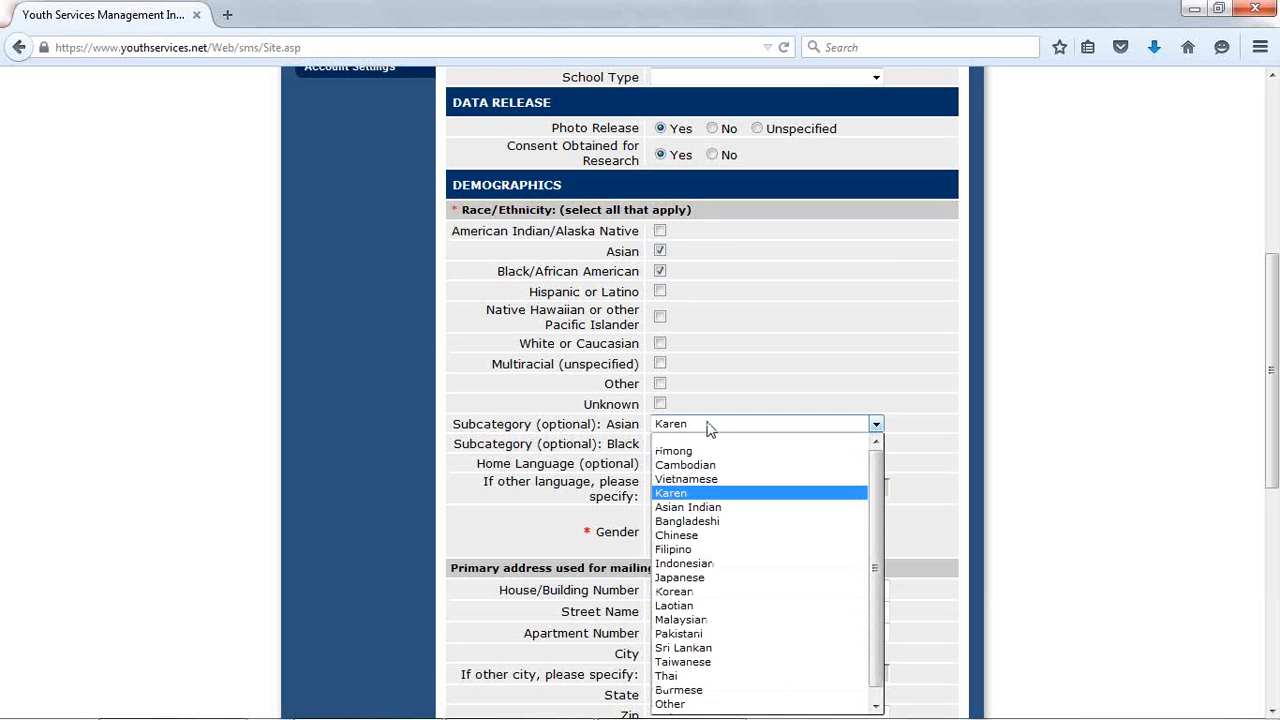
left_click(700, 442)
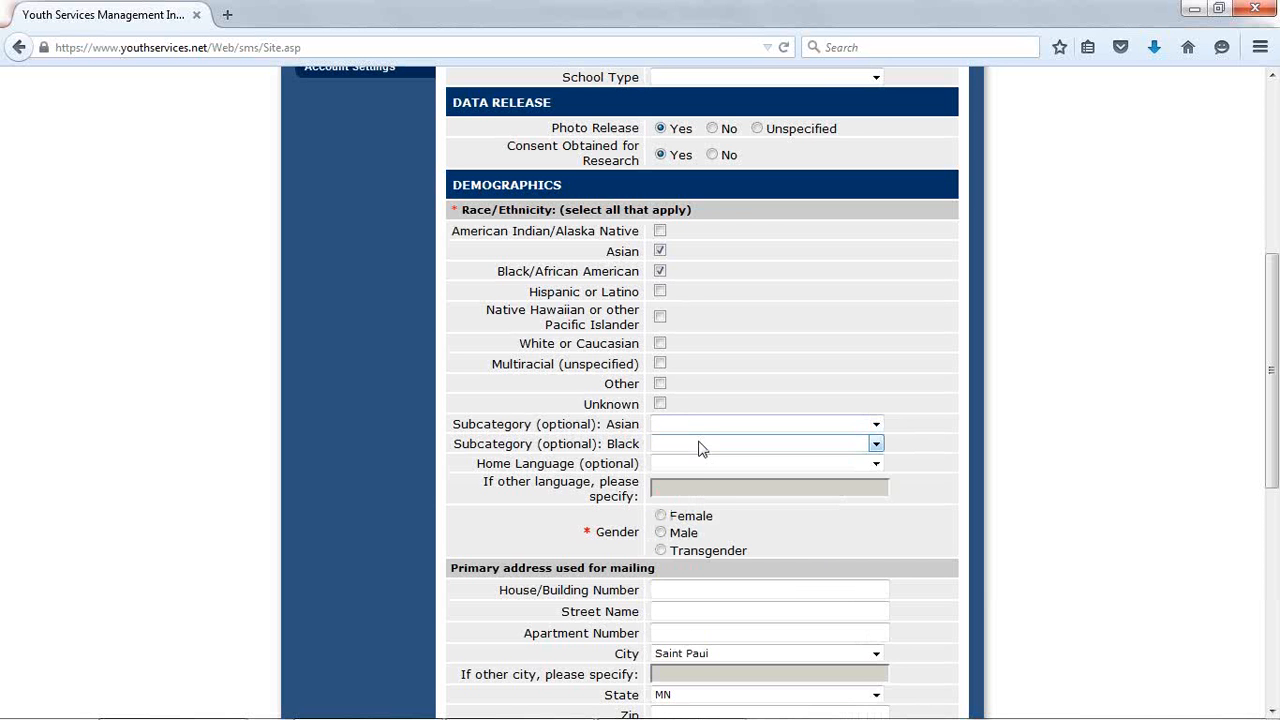
left_click(660, 271)
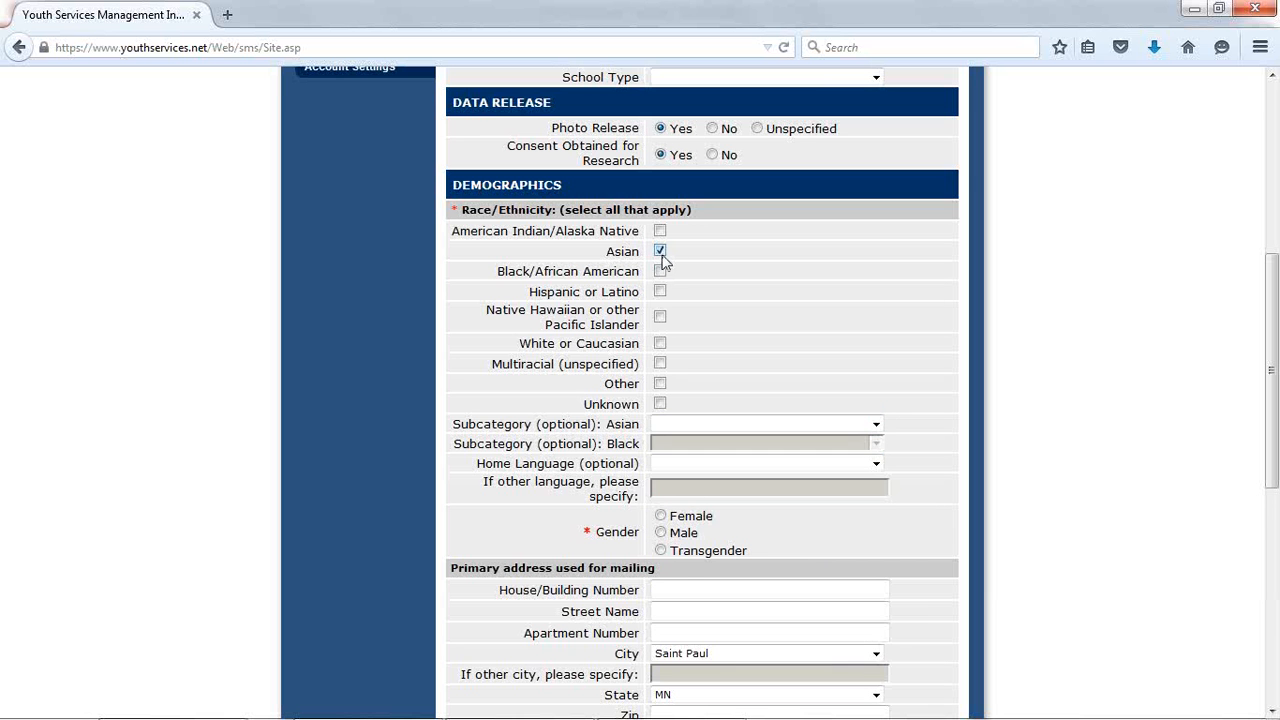
left_click(660, 251)
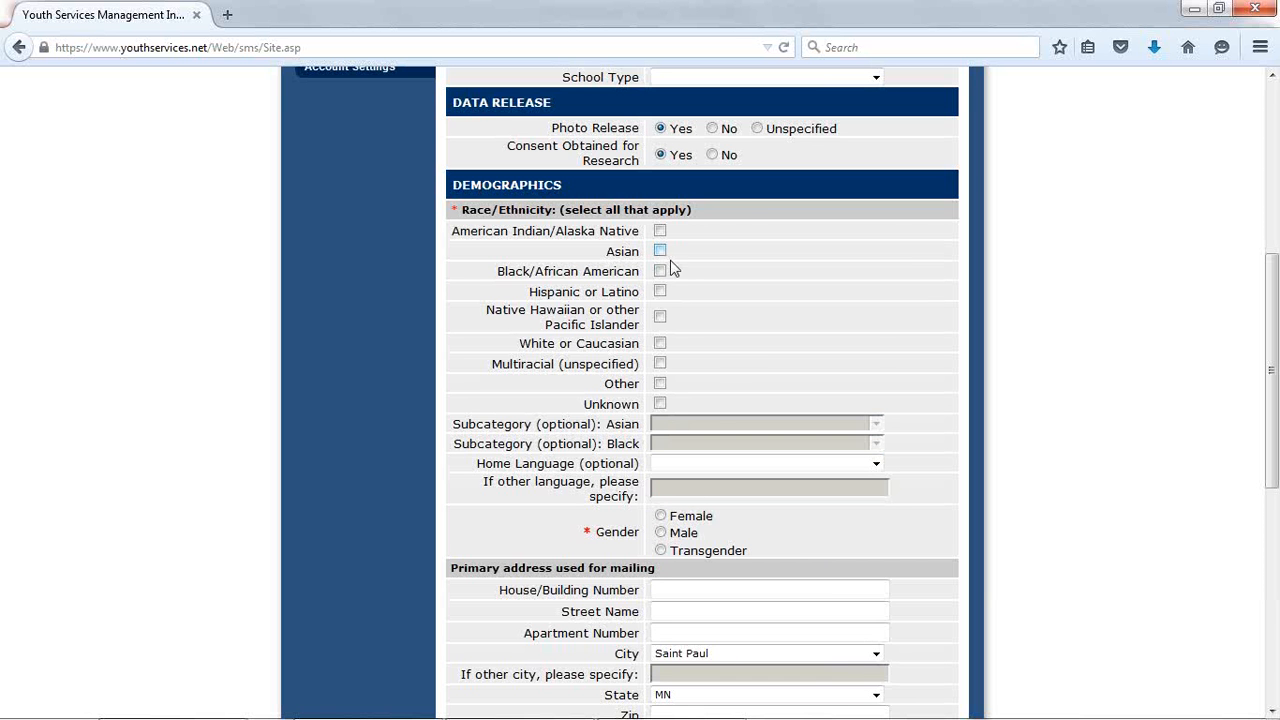
- Complete the demographics with race/ethnicity Unknown, home language Other and gender Female
left_click(660, 405)
left_click_drag(492, 463, 640, 463)
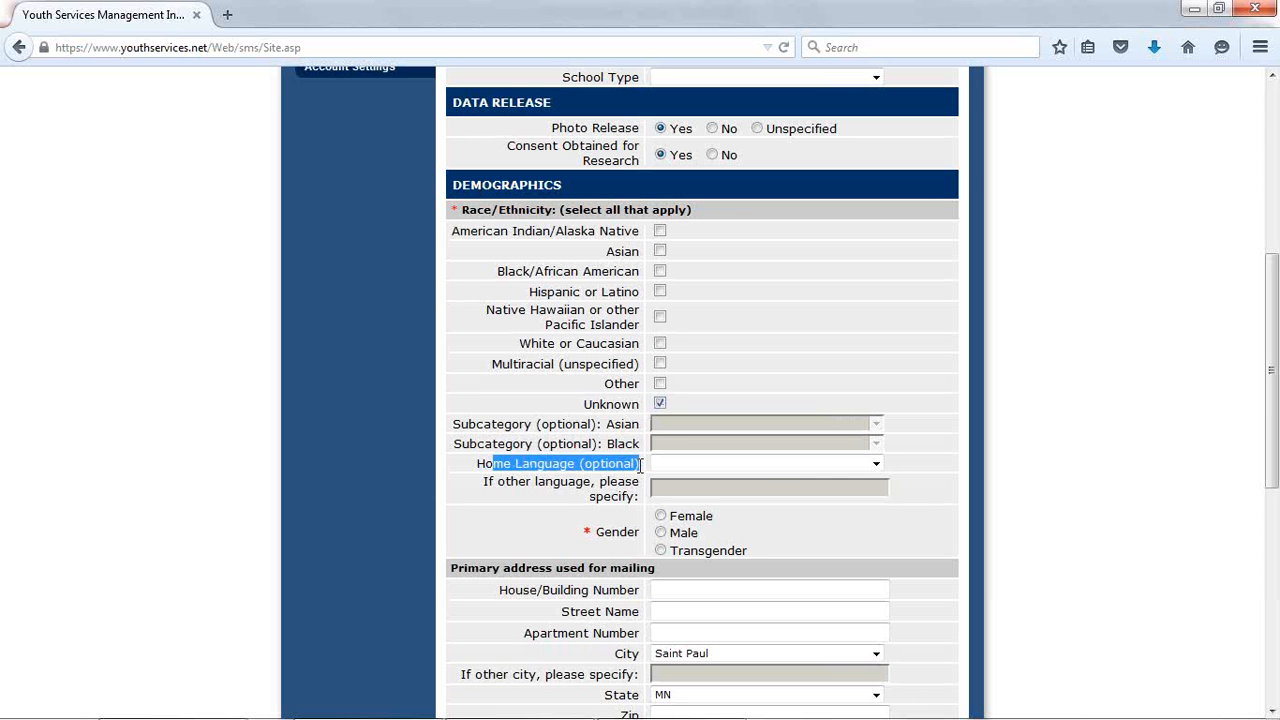
left_click(701, 465)
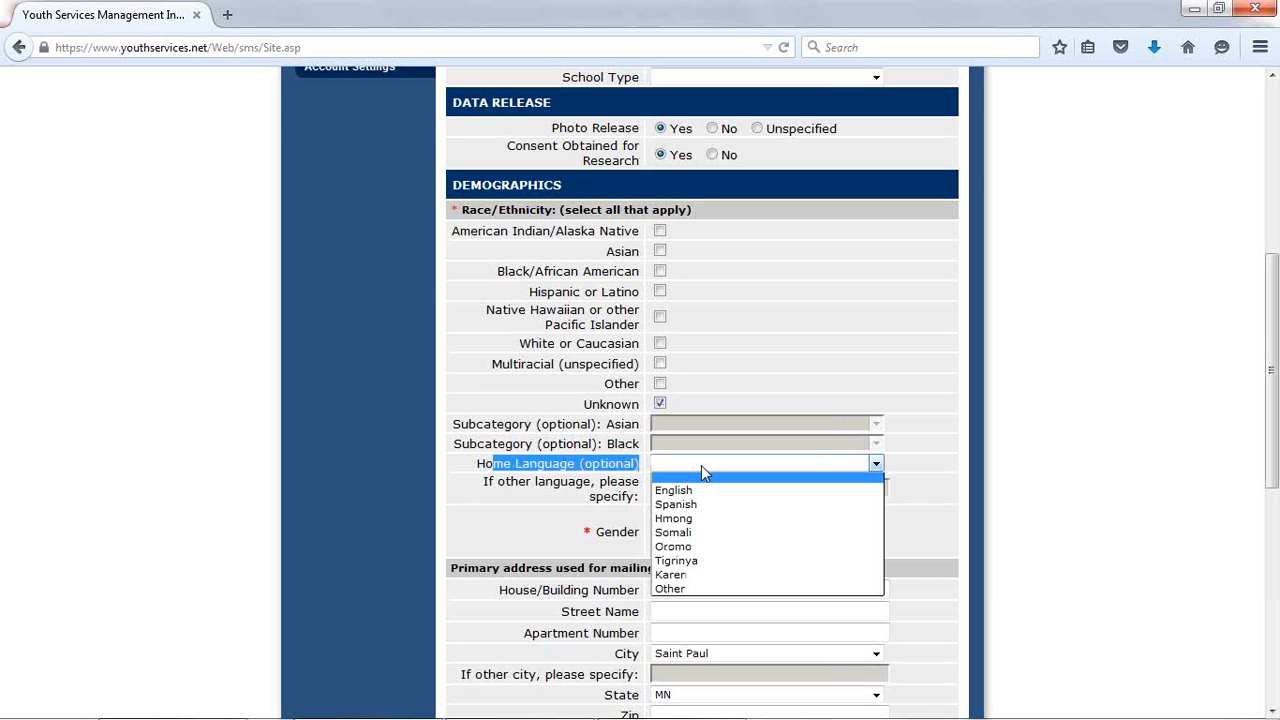
left_click(700, 588)
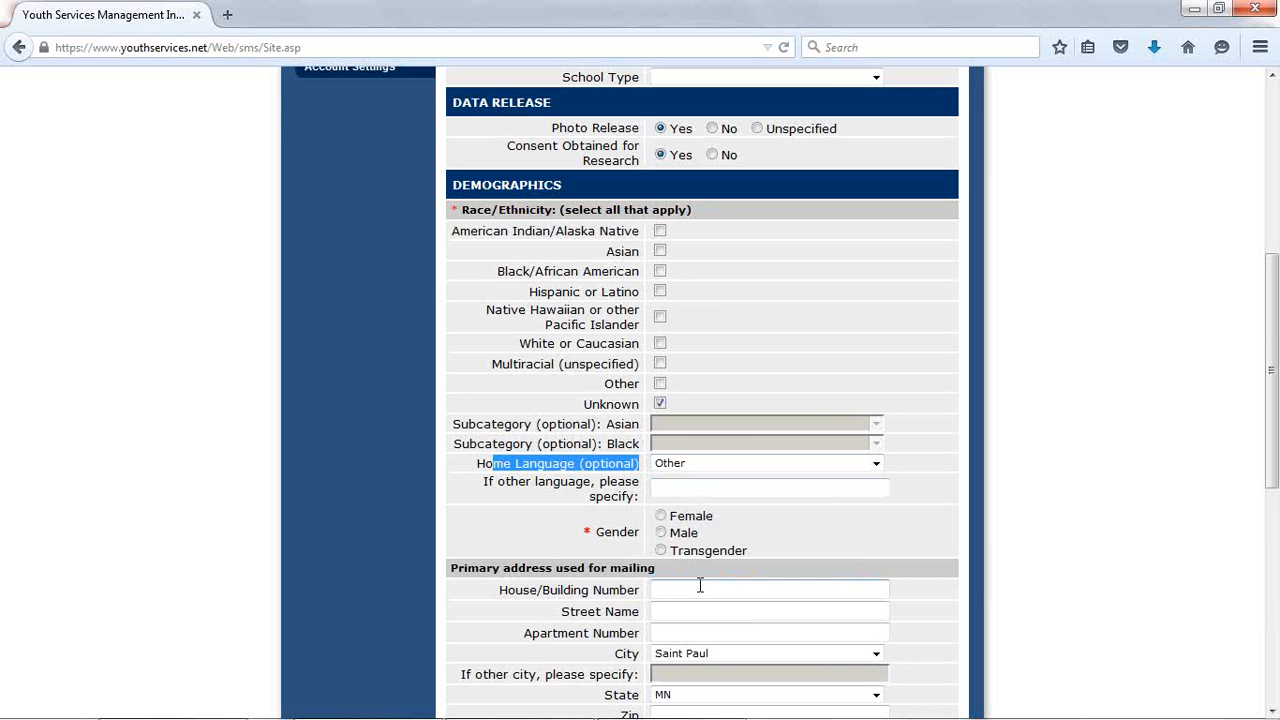
left_click(684, 491)
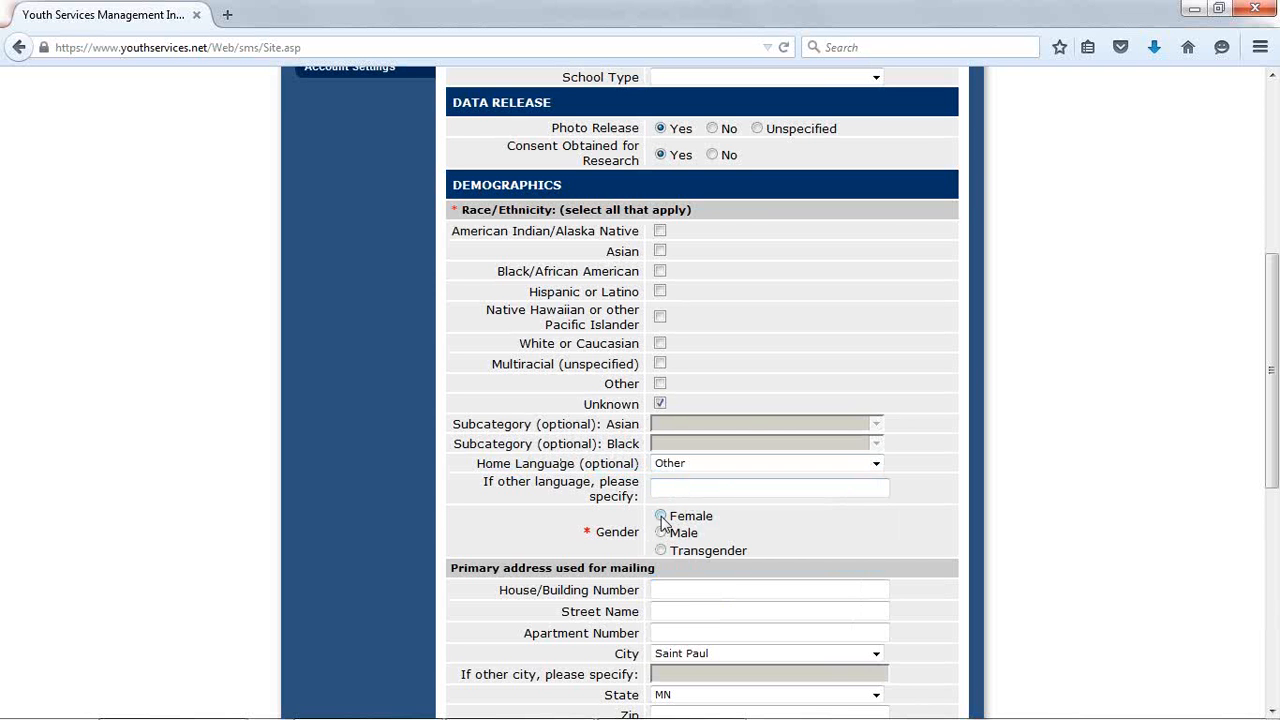
left_click(661, 520)
- Fill in the house number, street name and apartment number of the participant's primary mailing address
scroll(1271, 710, "down", 7)
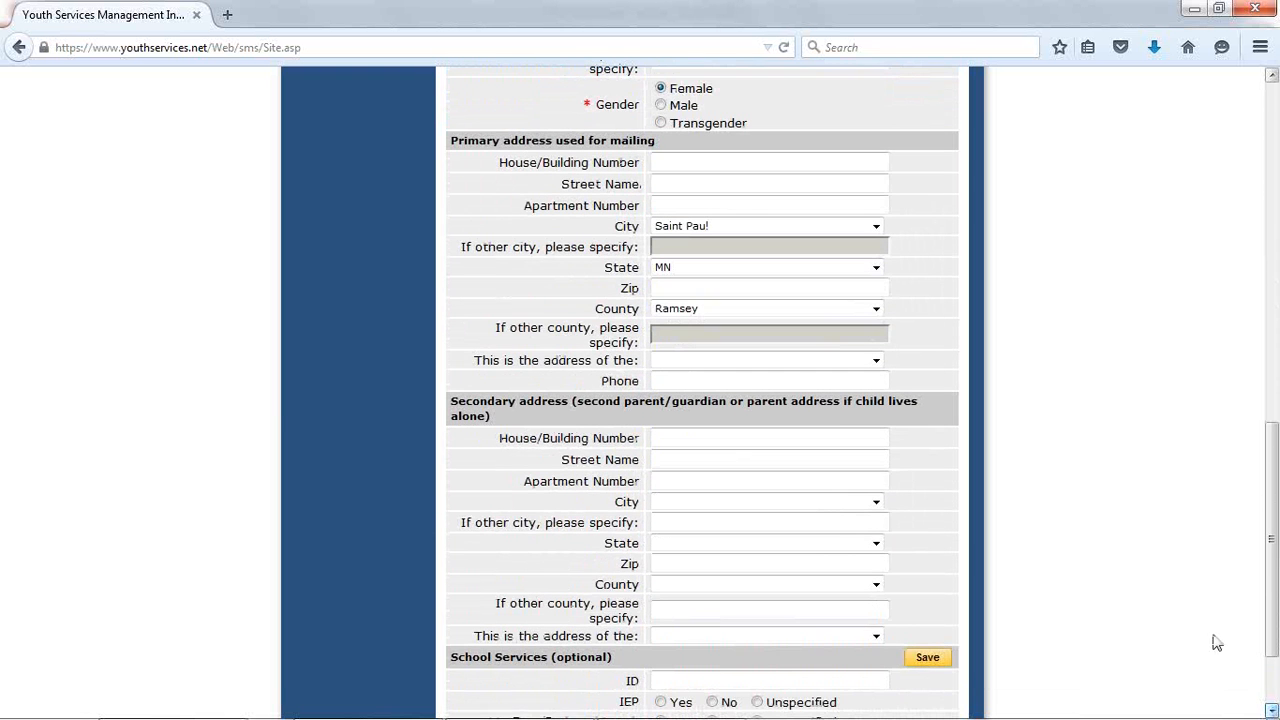
left_click(675, 164)
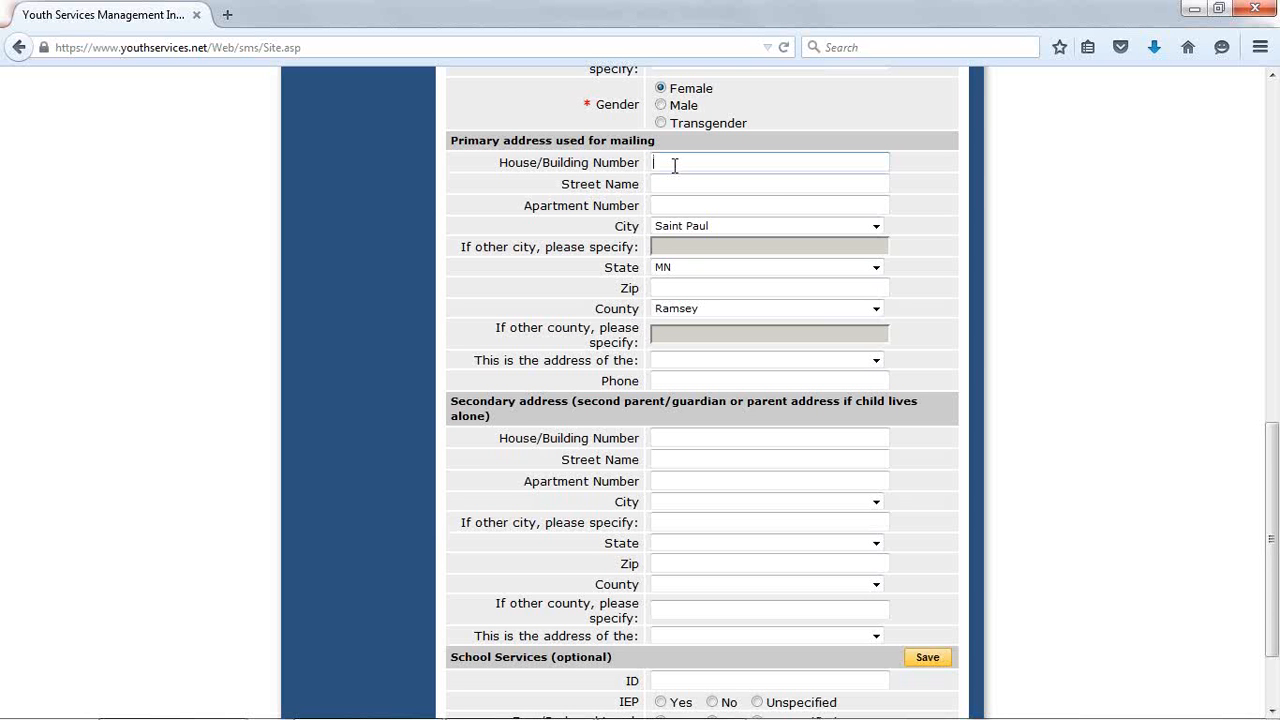
type("1600")
key("Tab")
type("P")
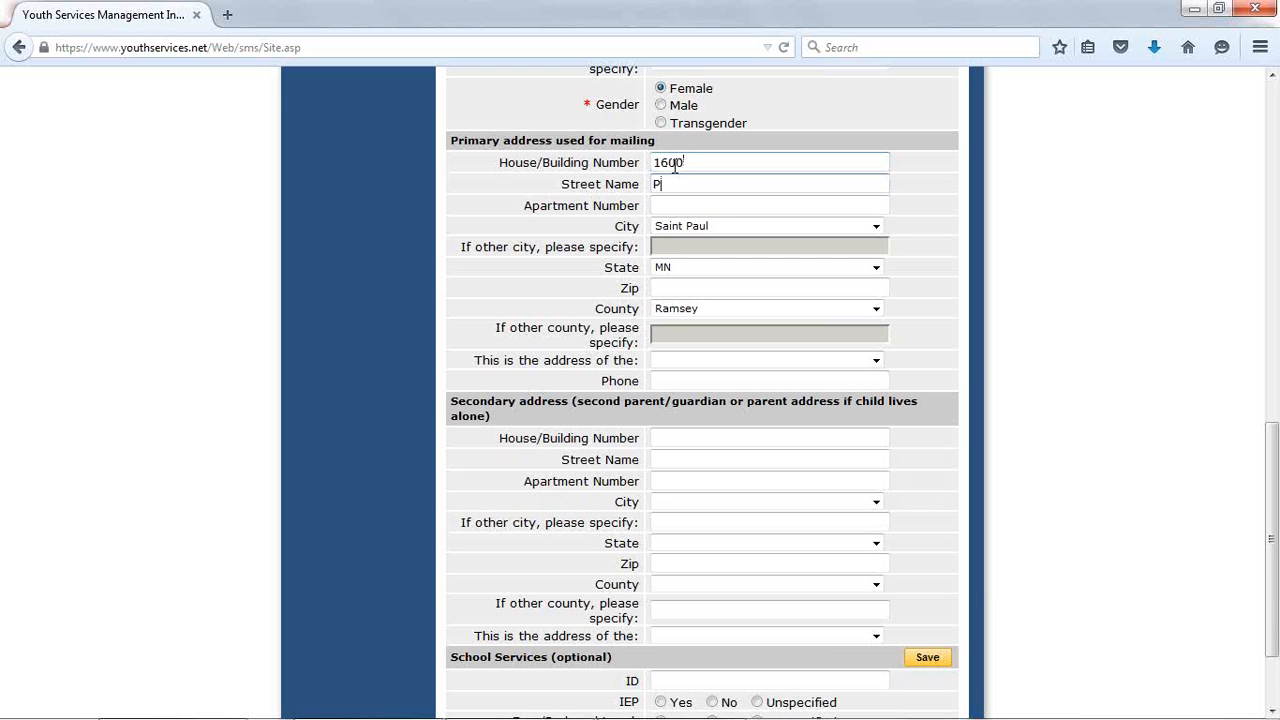
type("ennsylvania Ave")
key("Tab")
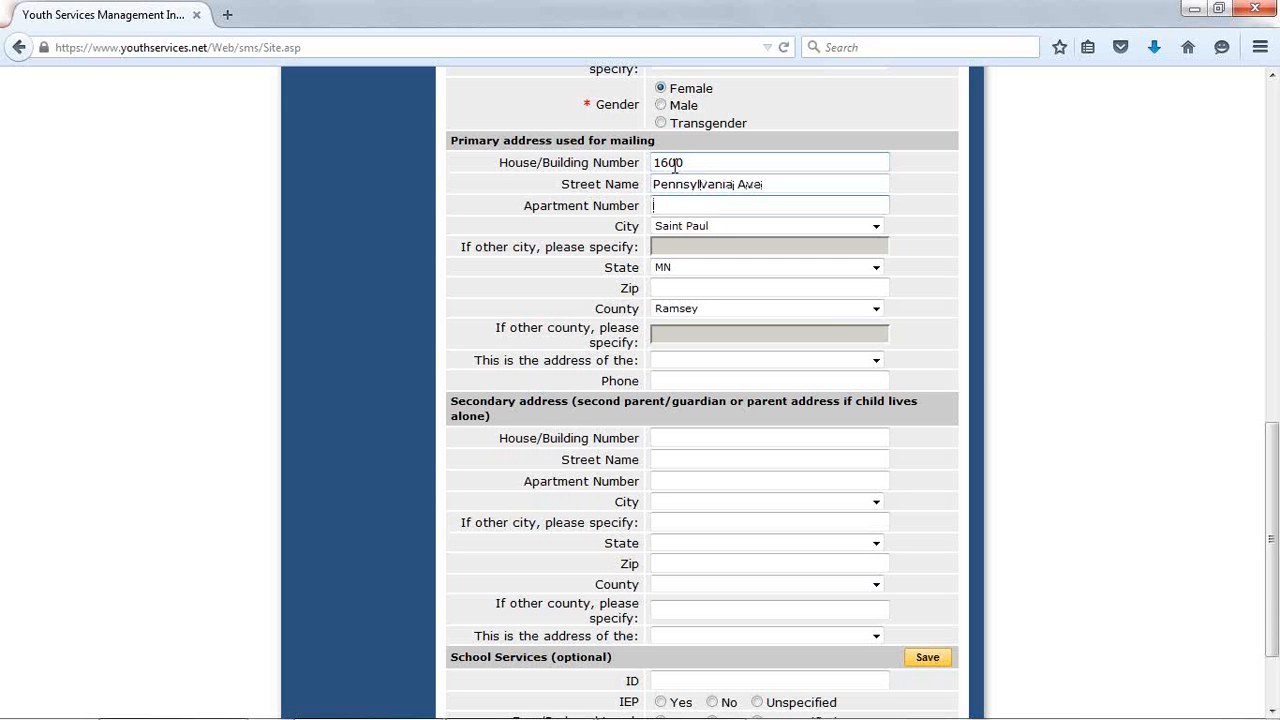
type("#34")
left_click(690, 162)
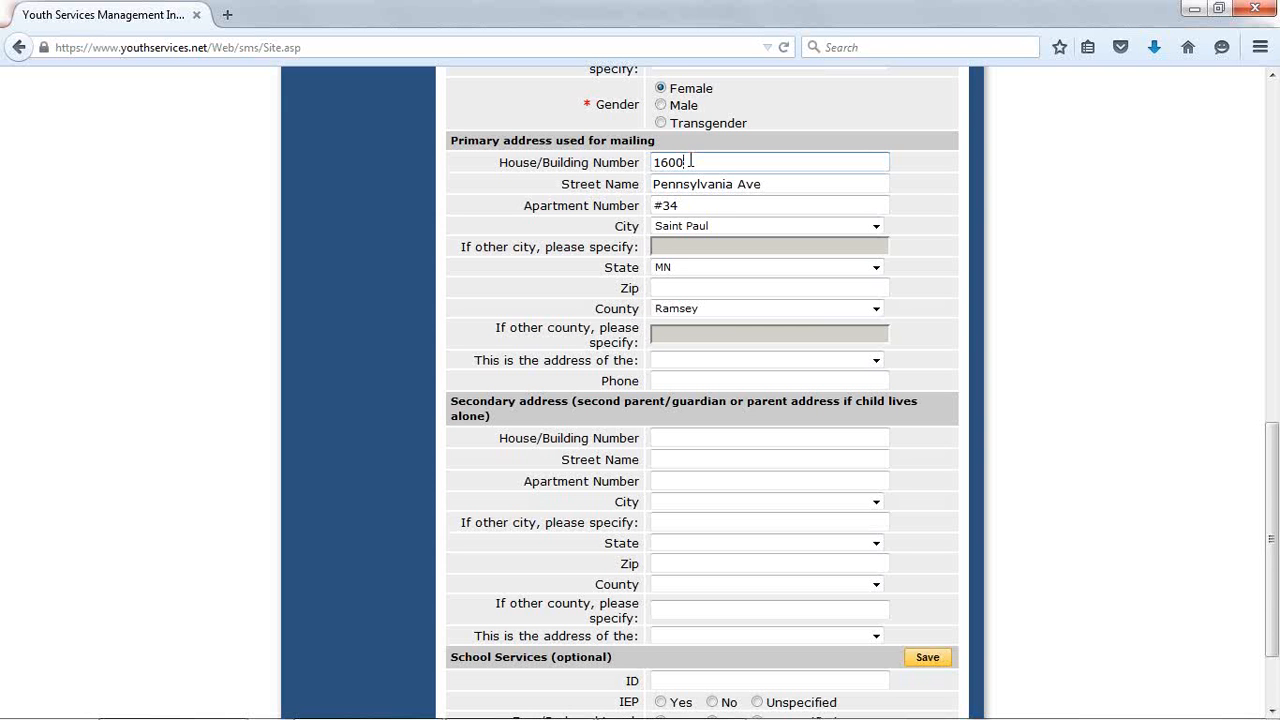
left_click(613, 162)
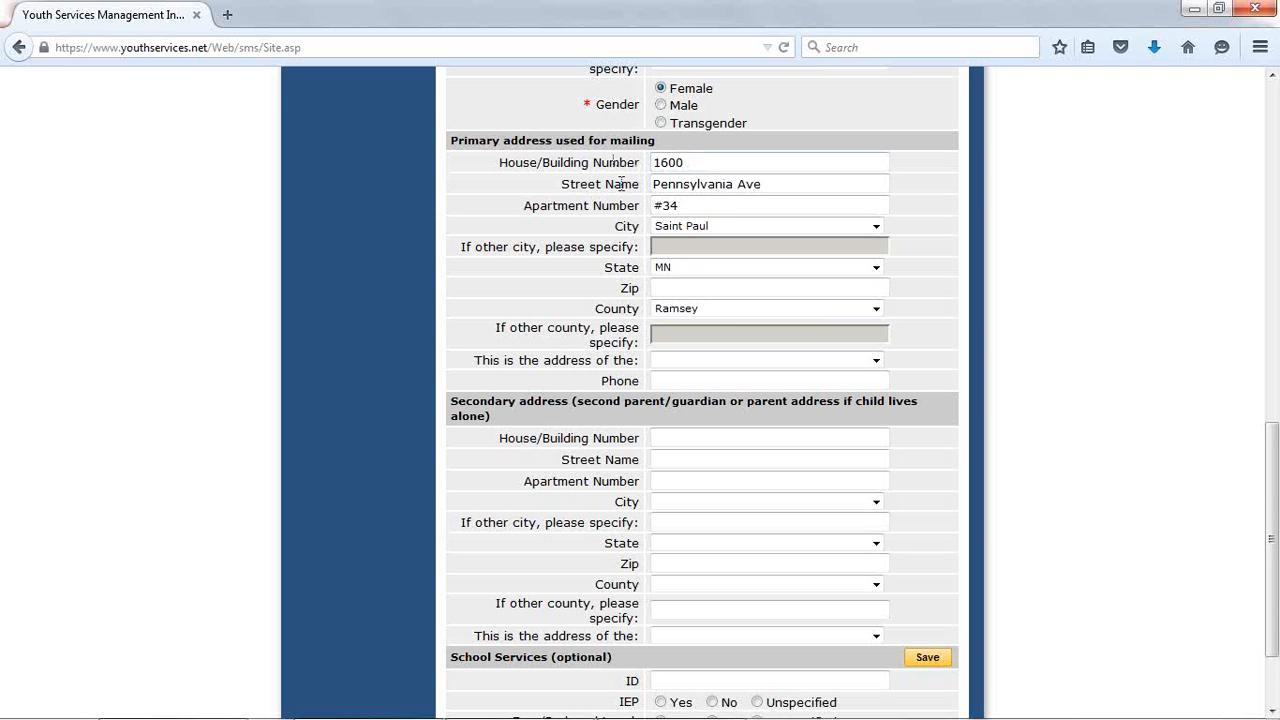
double_click(706, 162)
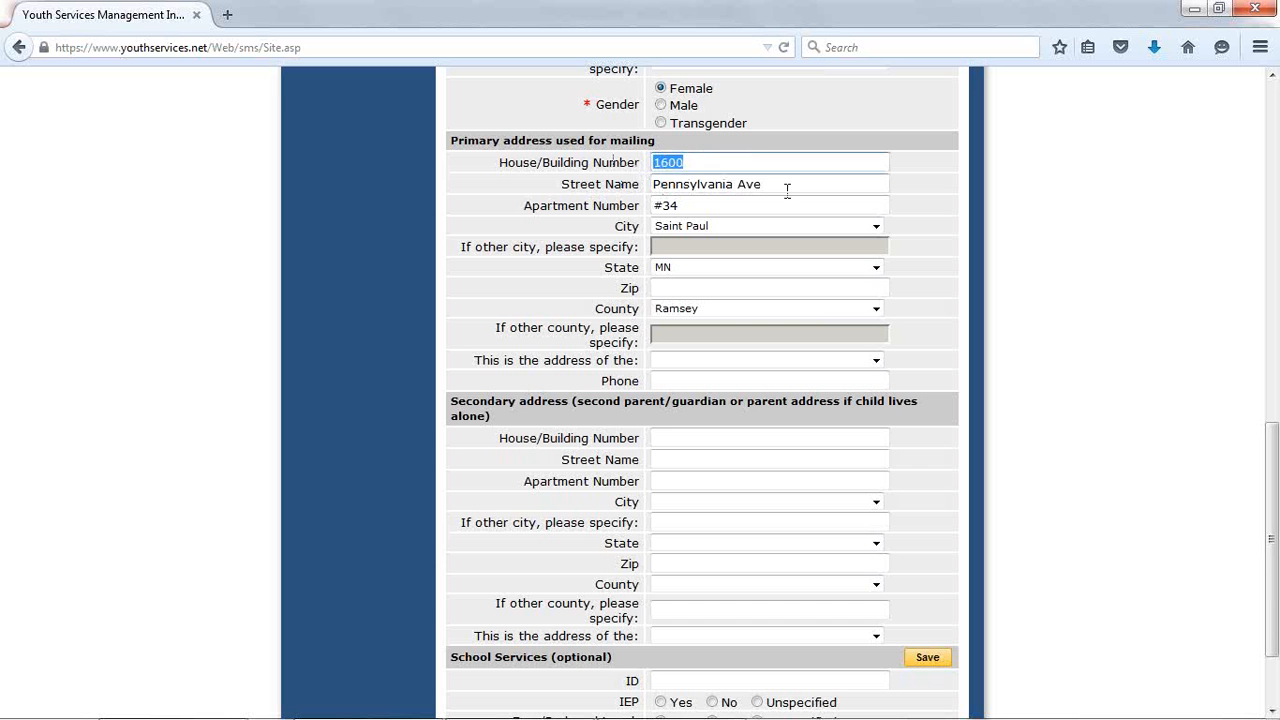
left_click_drag(787, 190, 819, 161)
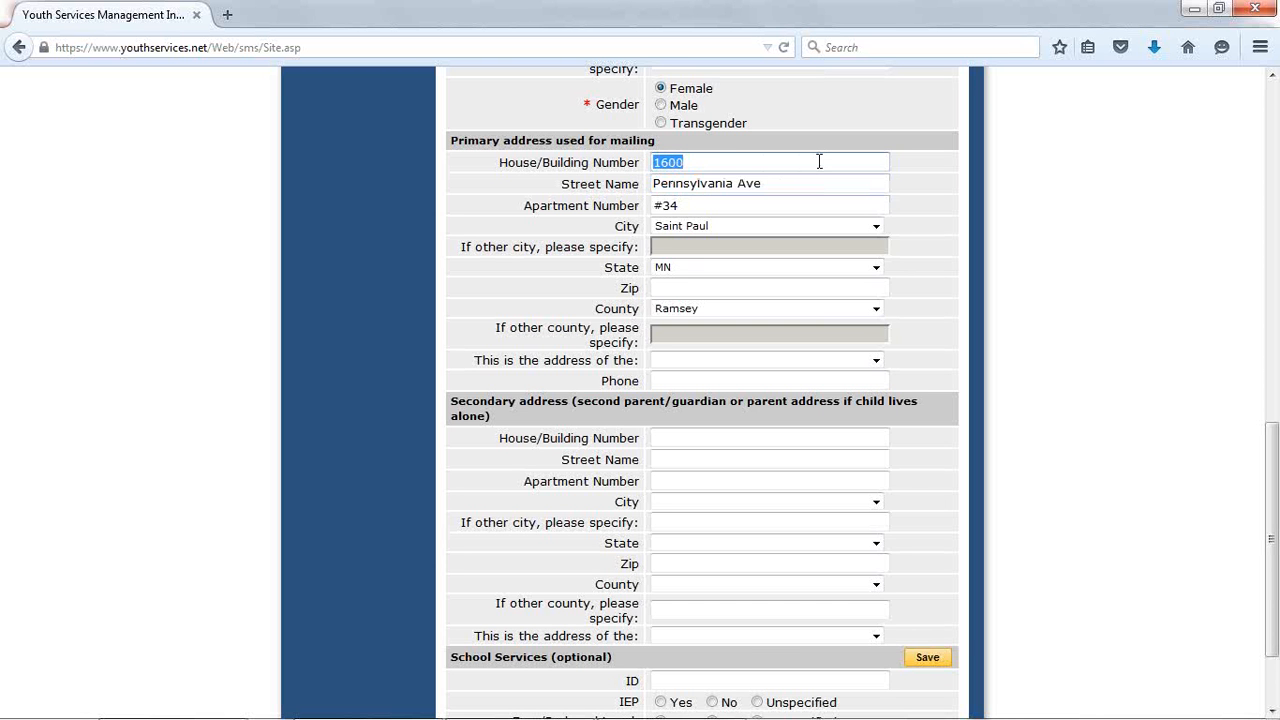
left_click(767, 183)
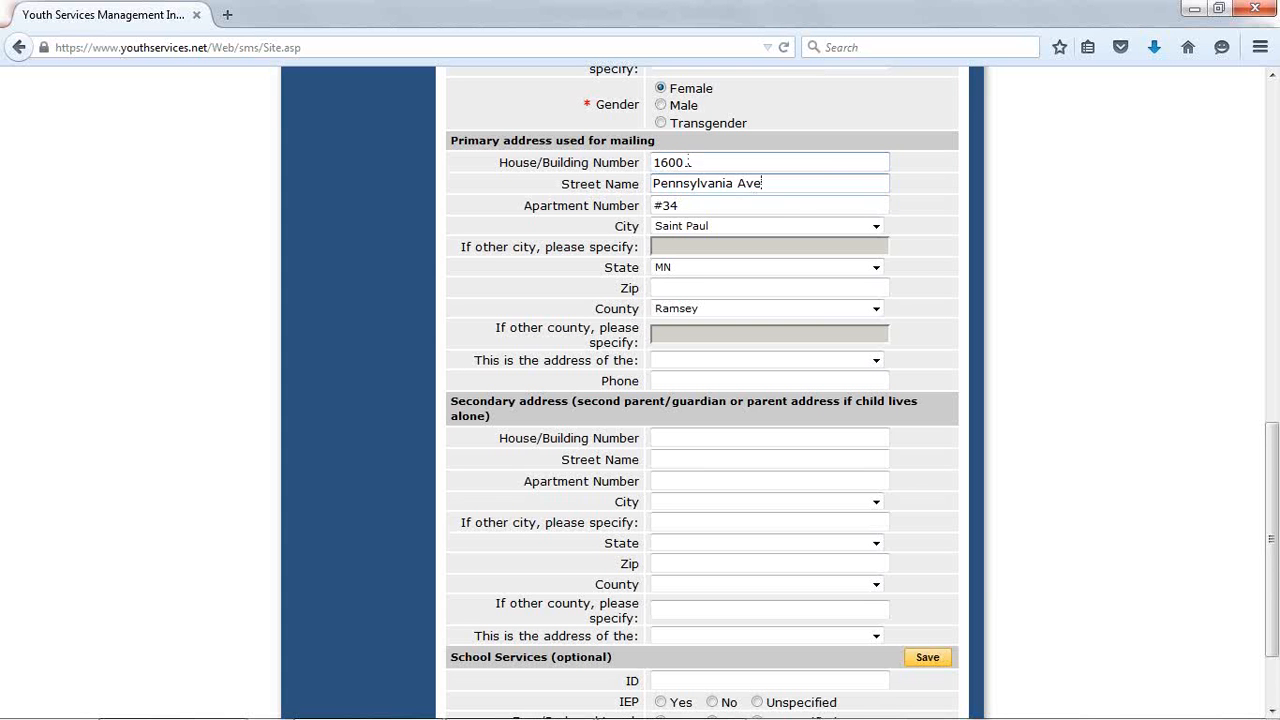
left_click(716, 224)
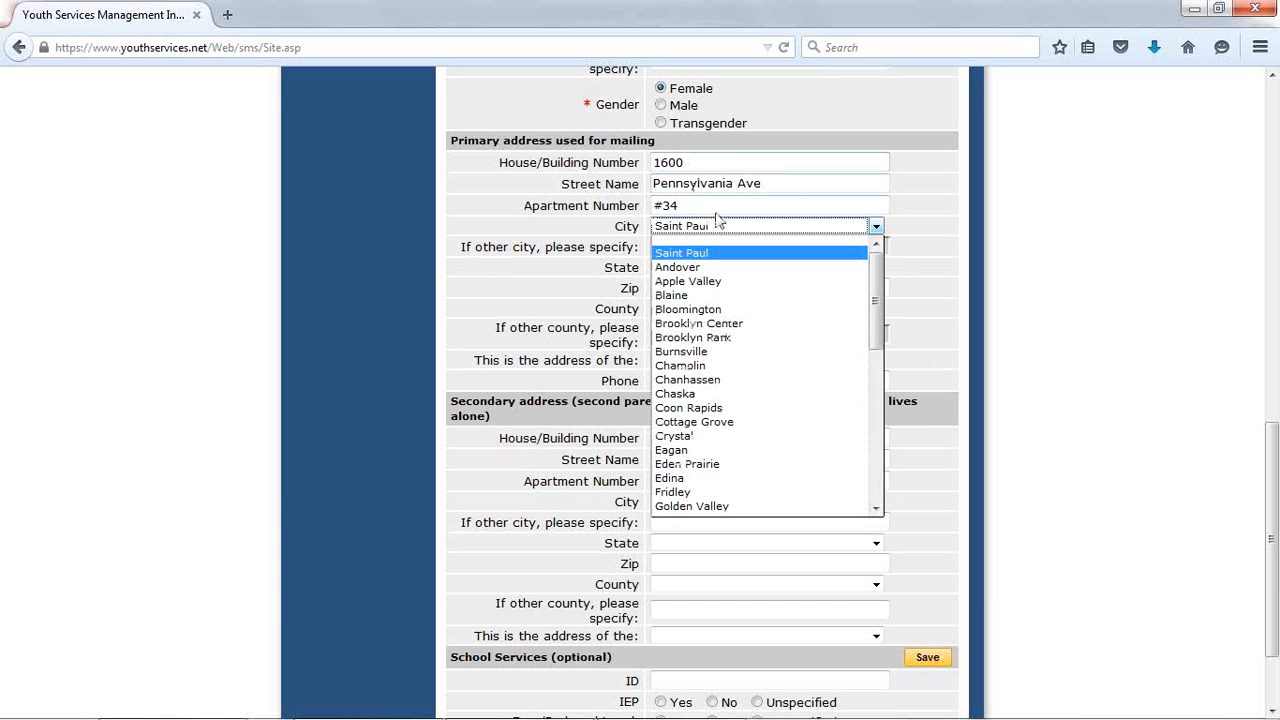
left_click(567, 259)
left_click(713, 308)
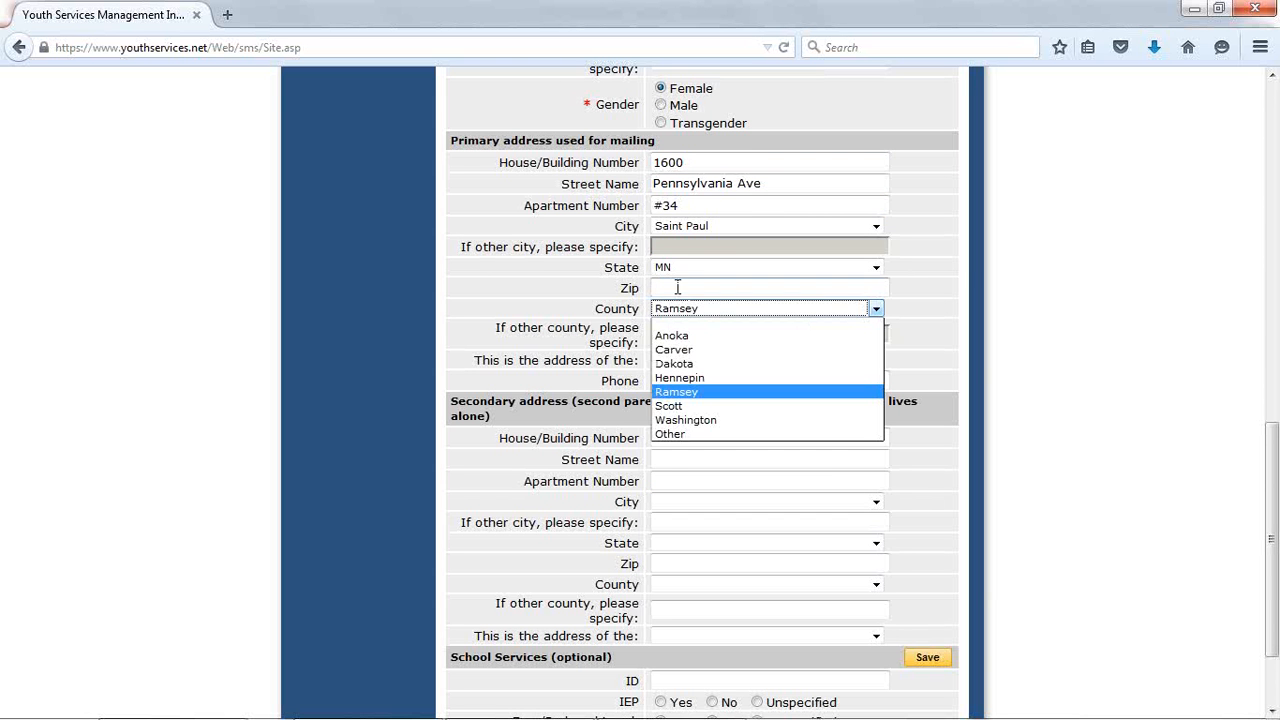
- Fill in the primary mailing address's zip code and phone number, and mark it as the address of Youth only
left_click(677, 288)
type("55104")
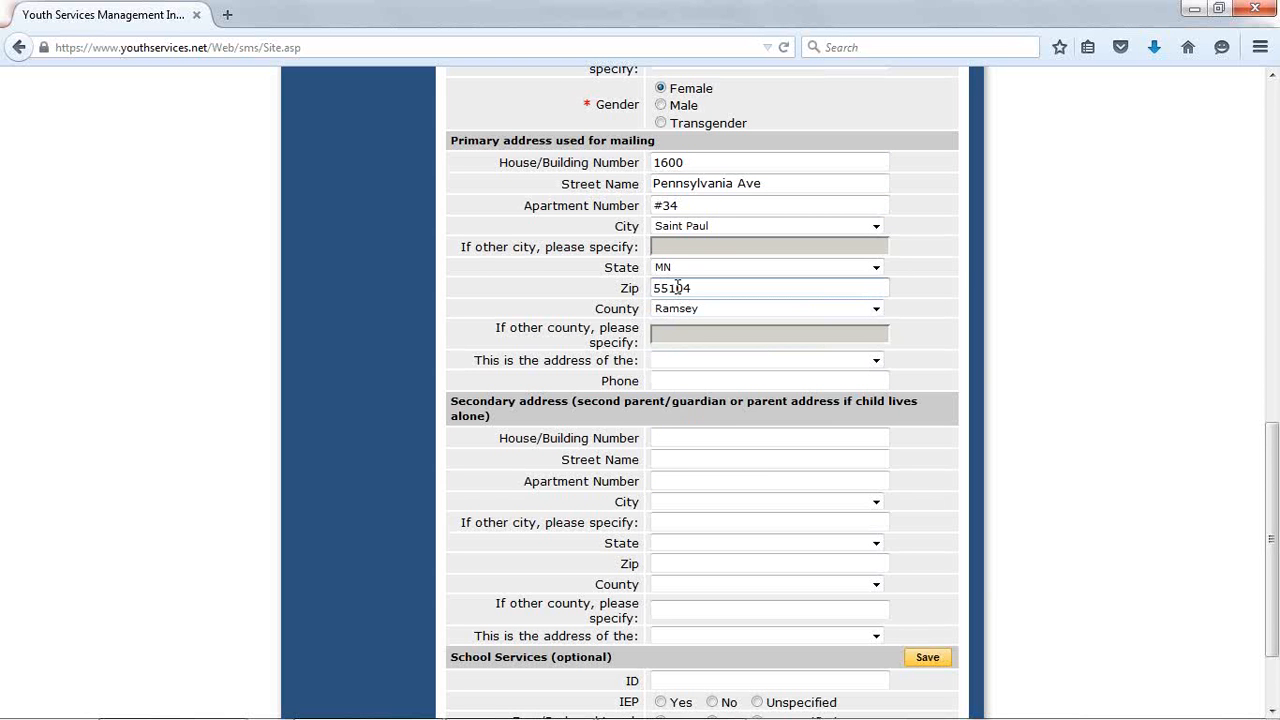
left_click(685, 381)
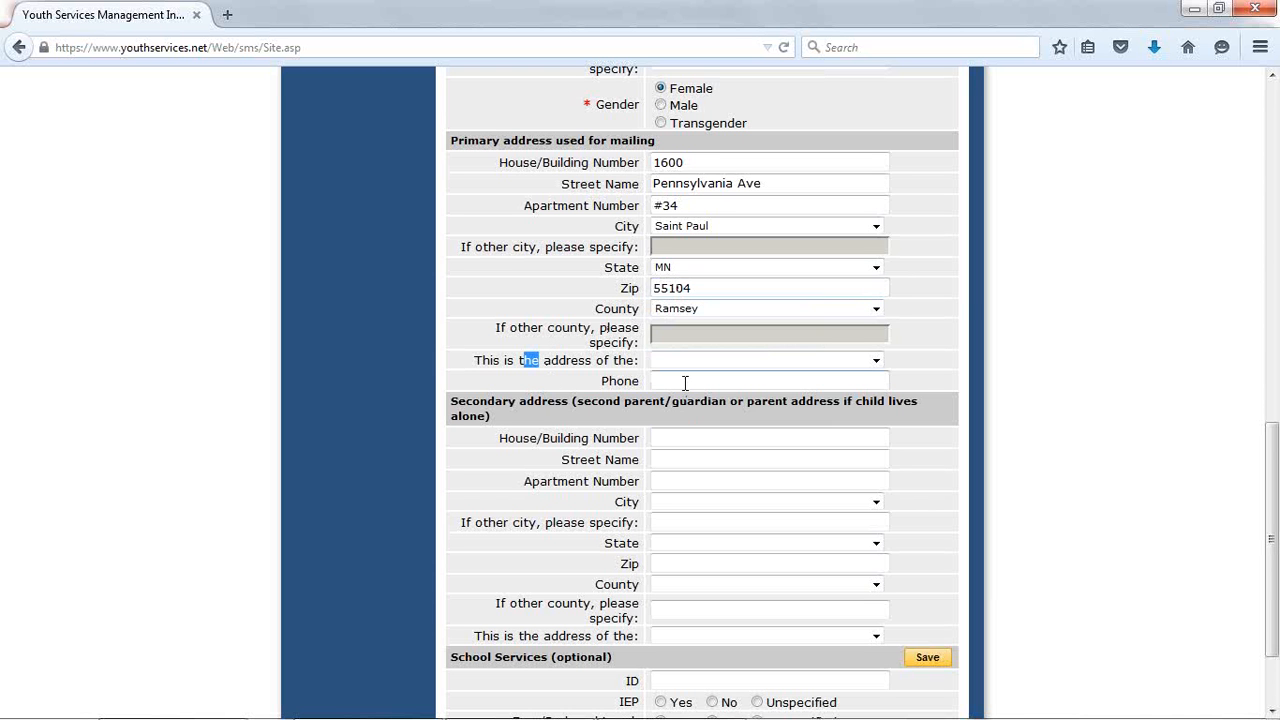
type("123-456-7890")
left_click(786, 362)
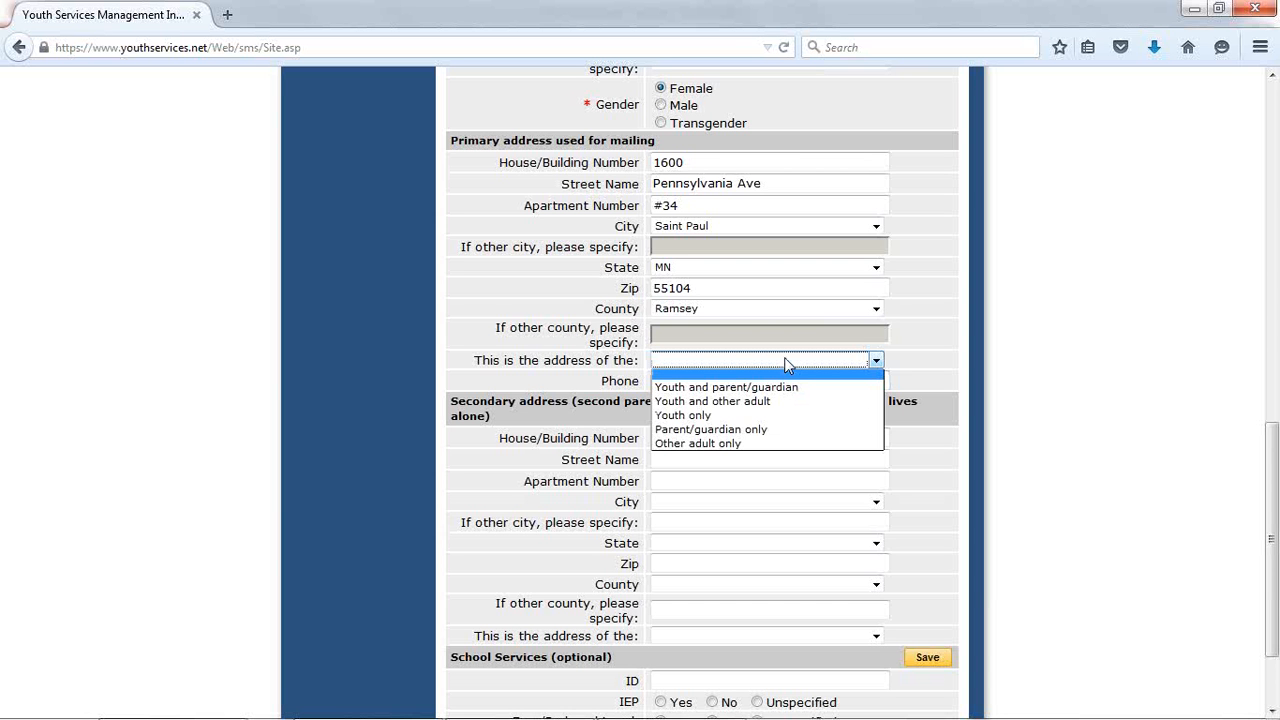
left_click(751, 415)
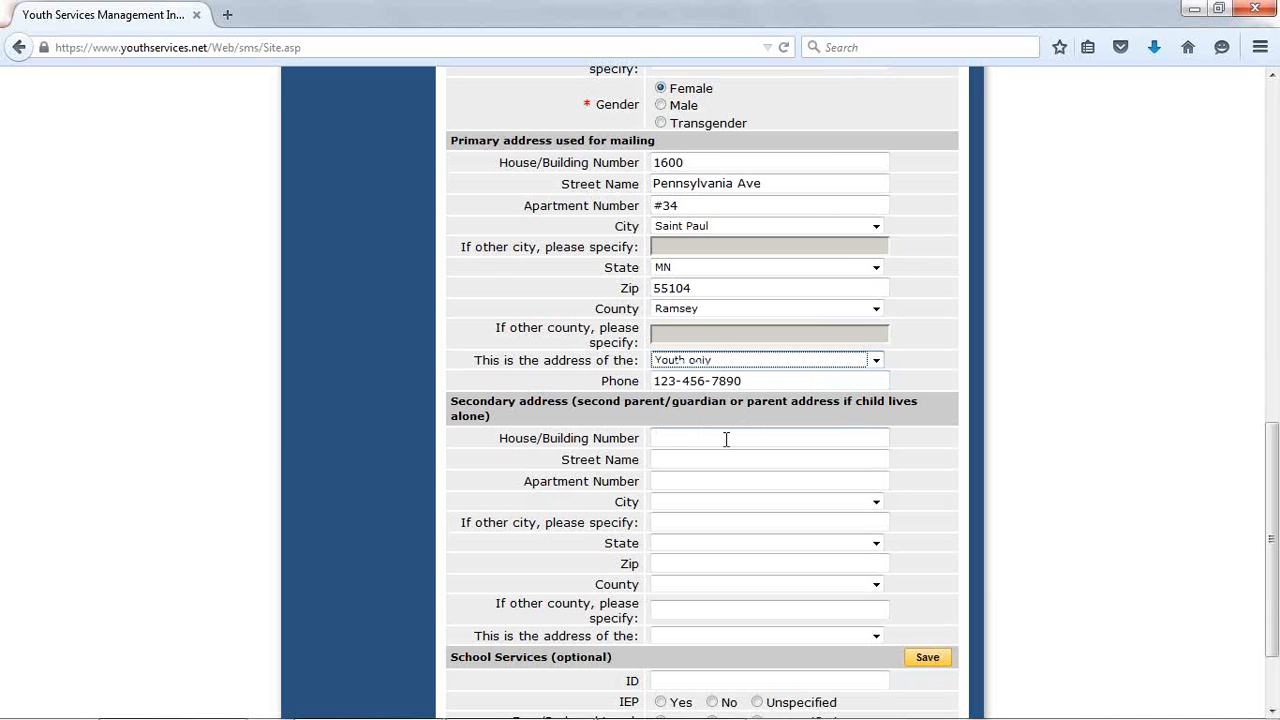
- Set IEP, Free/Reduced Lunch and English as a Learned Language to Yes under School Services and save the participant record
left_click(726, 438)
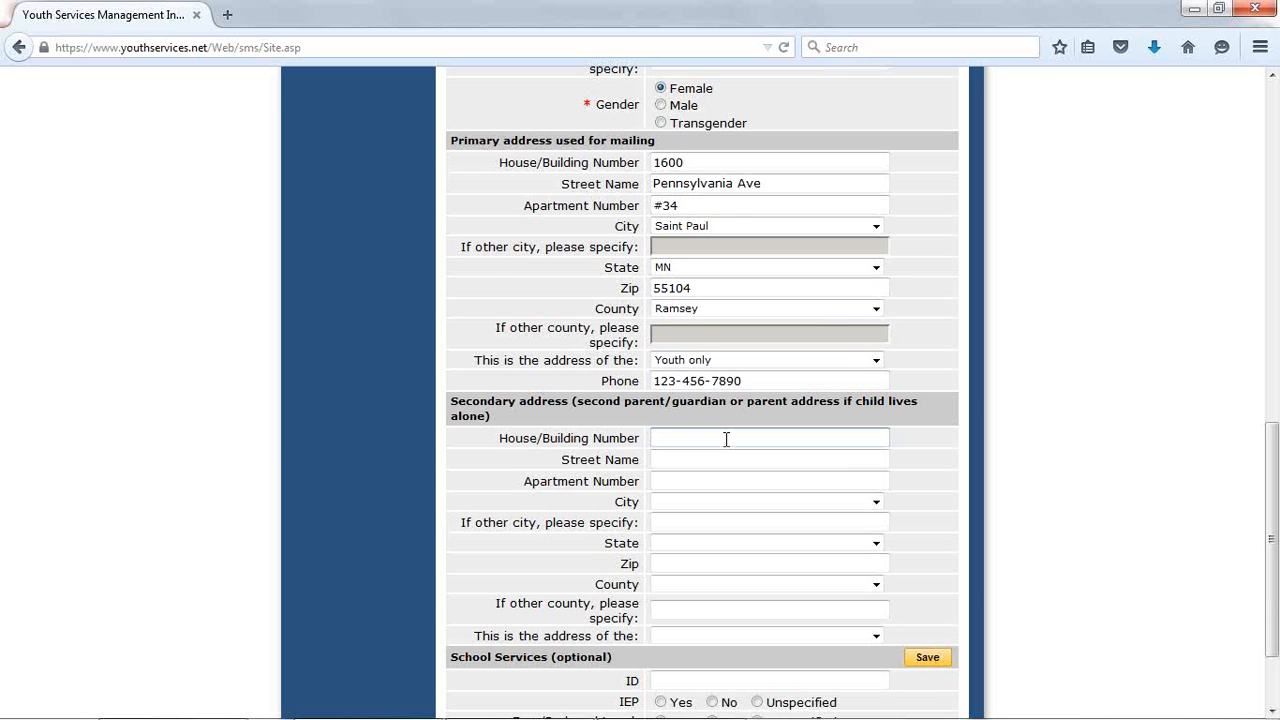
left_click(1271, 711)
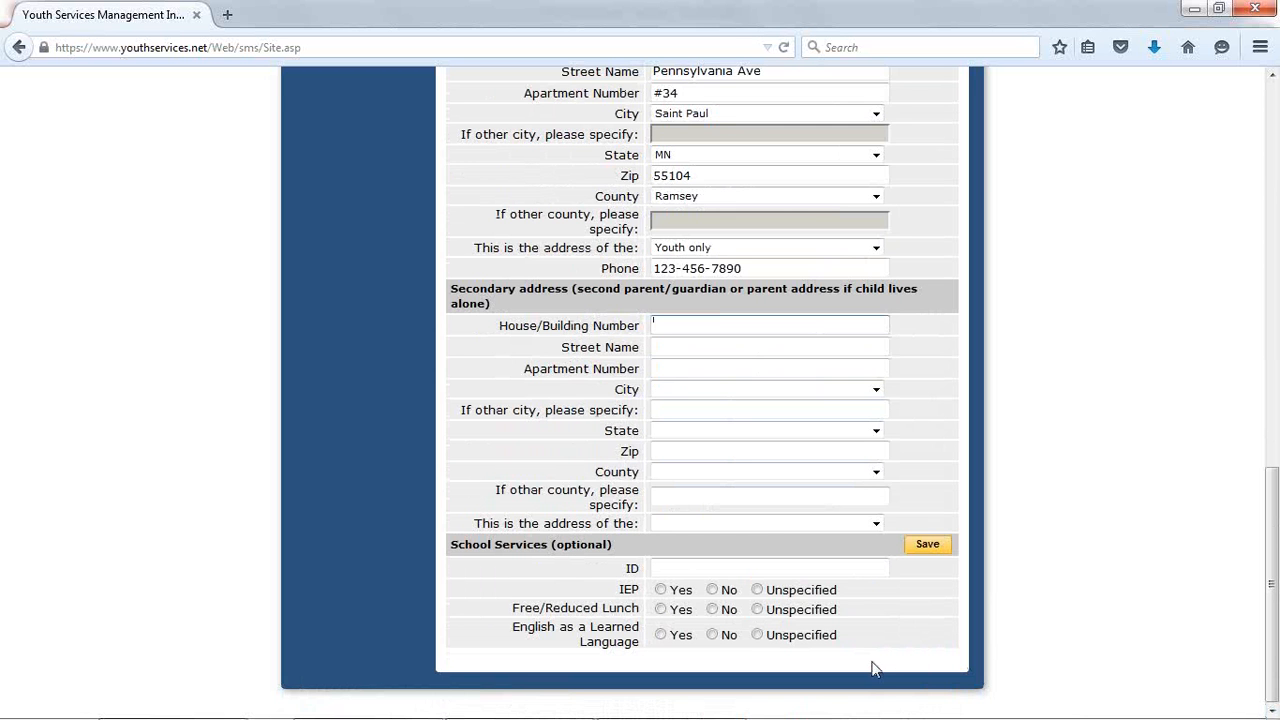
left_click(661, 610)
left_click(660, 590)
left_click(660, 635)
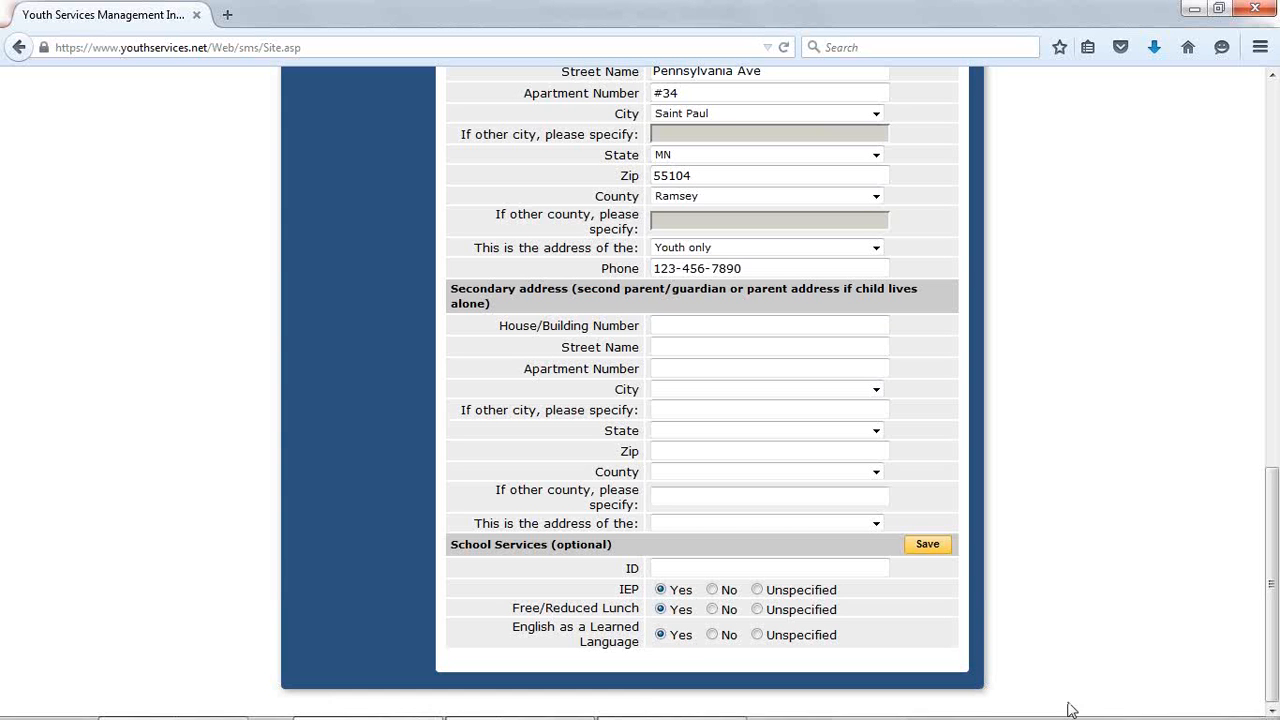
left_click(926, 548)
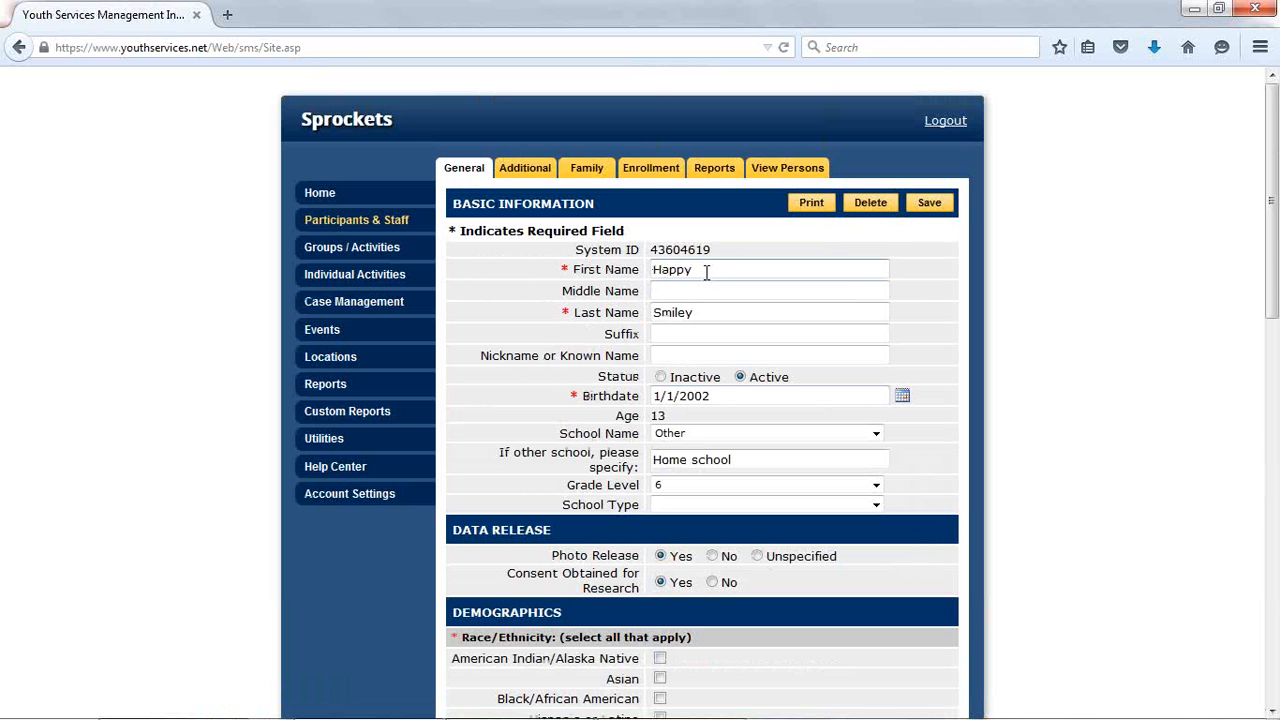
- Review the participant's additional information: youth contact, transportation permissions, health, school information, emergency contacts and notes
left_click(709, 311)
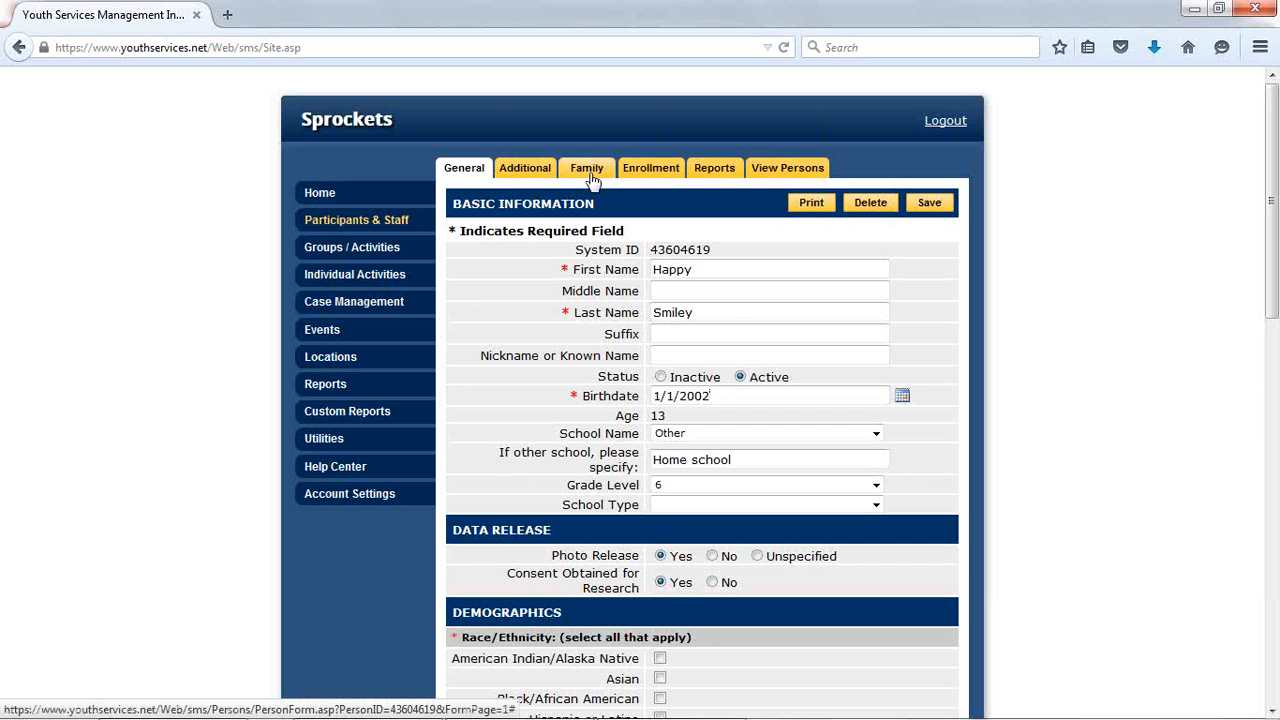
left_click(533, 174)
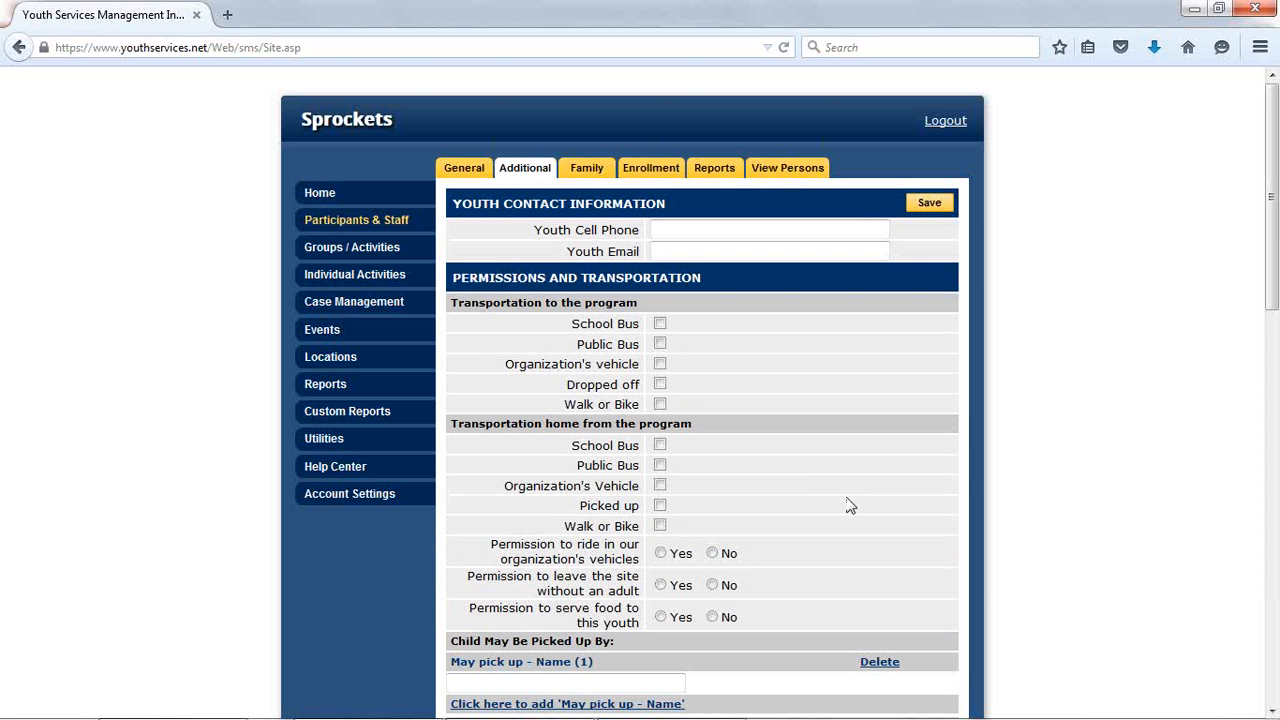
left_click(1270, 710)
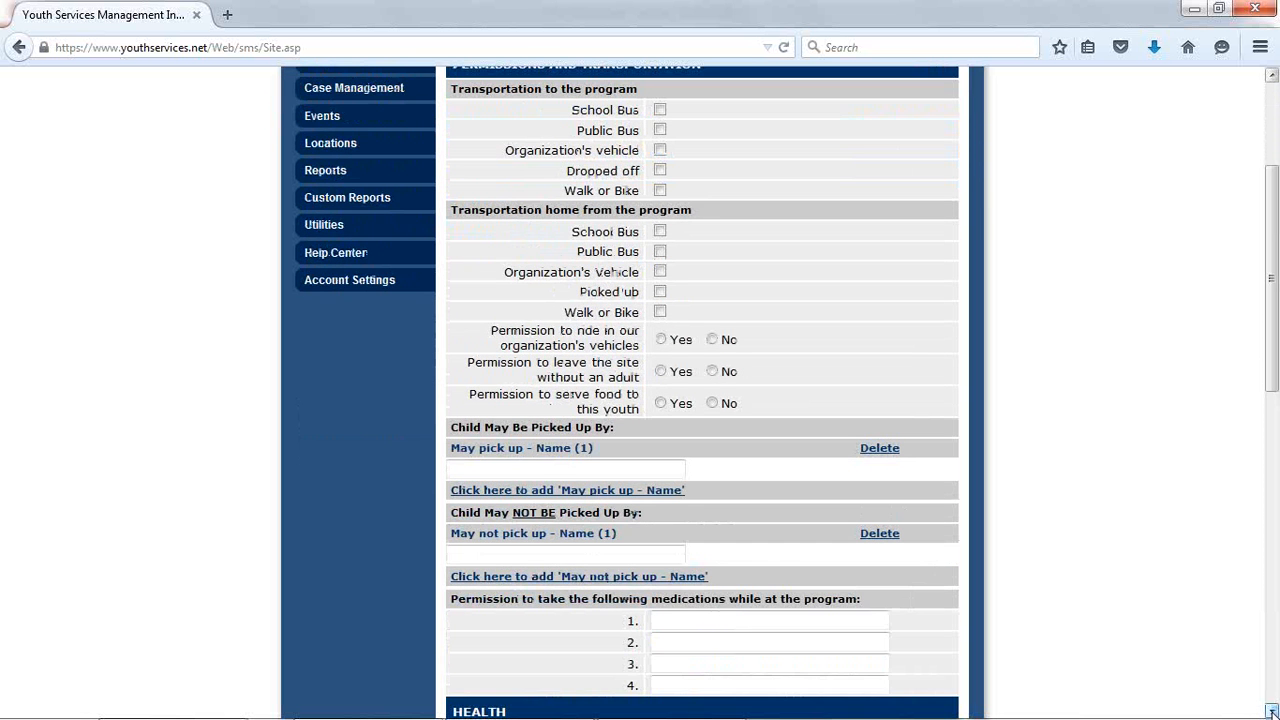
scroll(1270, 710, "down", 10)
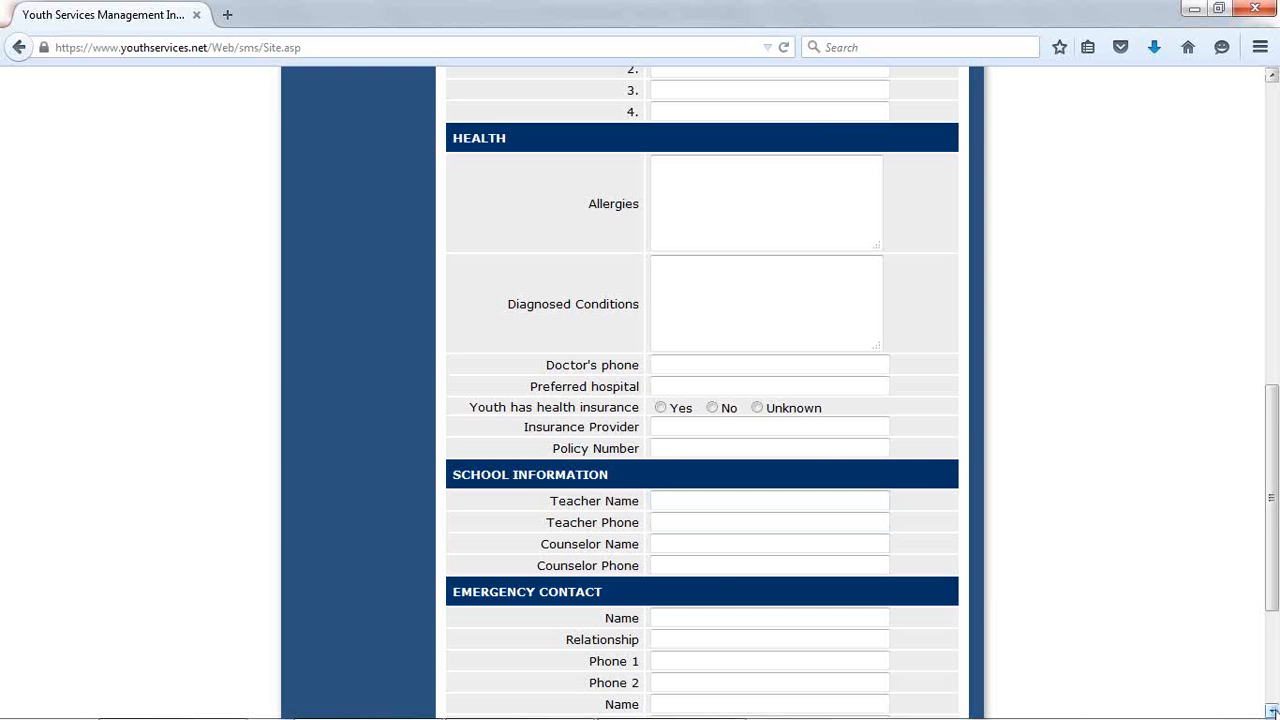
scroll(1272, 710, "down", 3)
left_click(1272, 711)
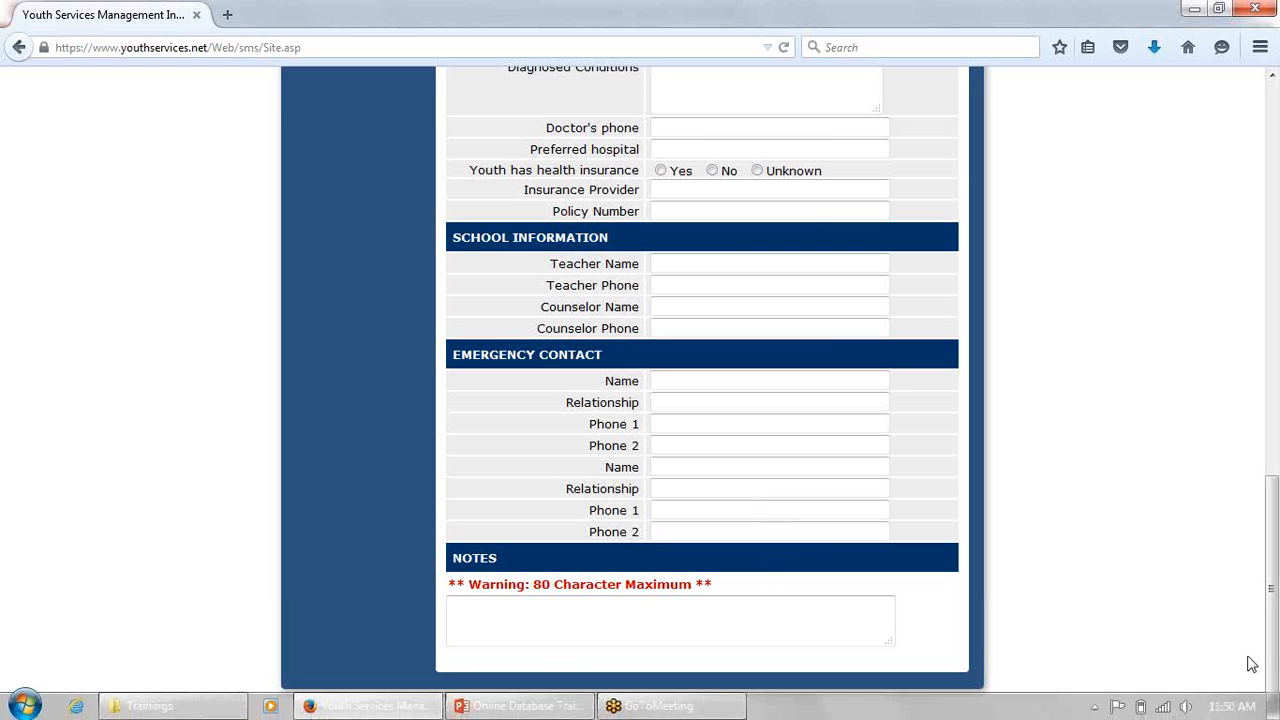
left_click_drag(1275, 672, 1275, 136)
- Link the participant to the first existing family offered in the family list
left_click(593, 172)
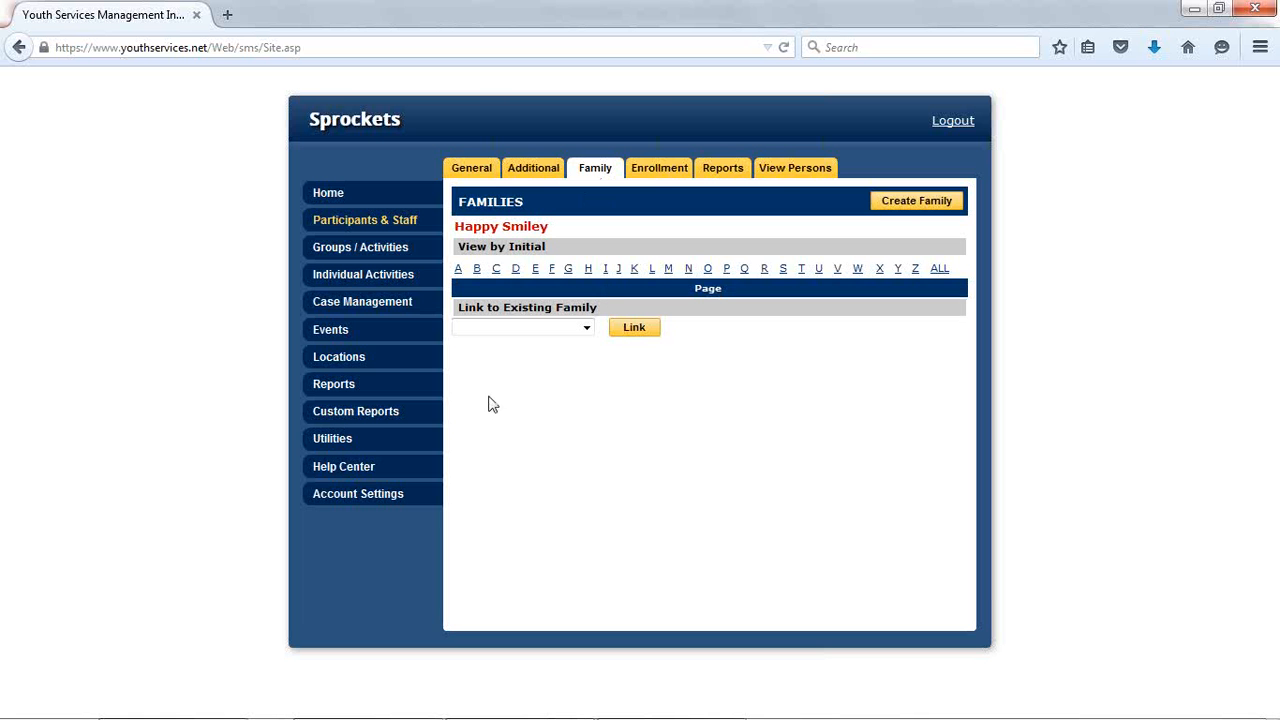
left_click(551, 330)
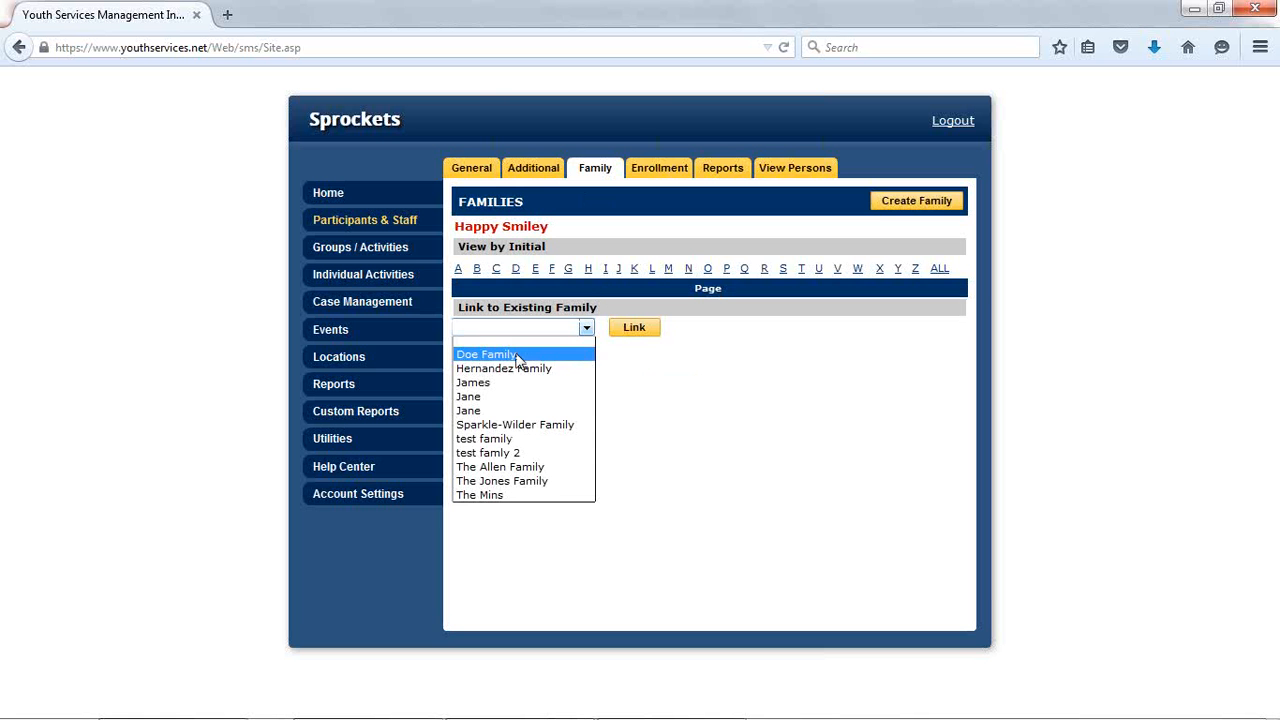
left_click(519, 356)
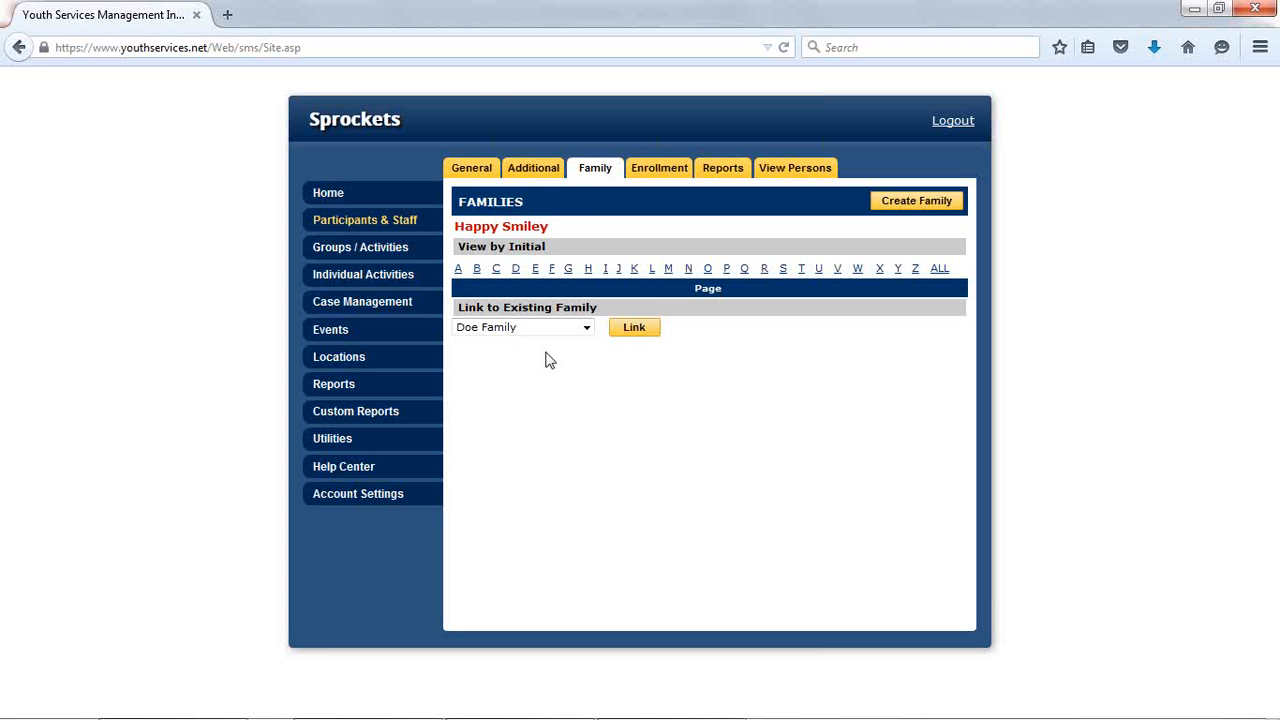
left_click(620, 342)
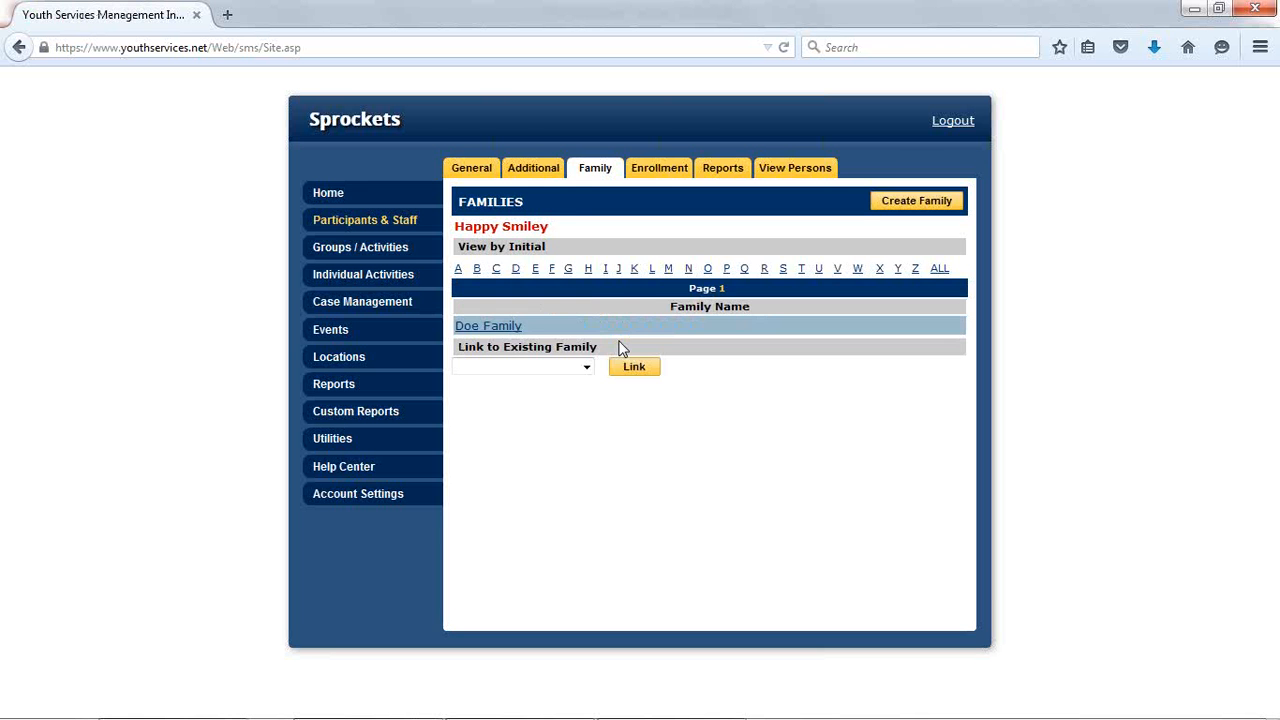
- Examine the linked family's parent/guardian, household and member sections, and return to the participant's family list
left_click(500, 326)
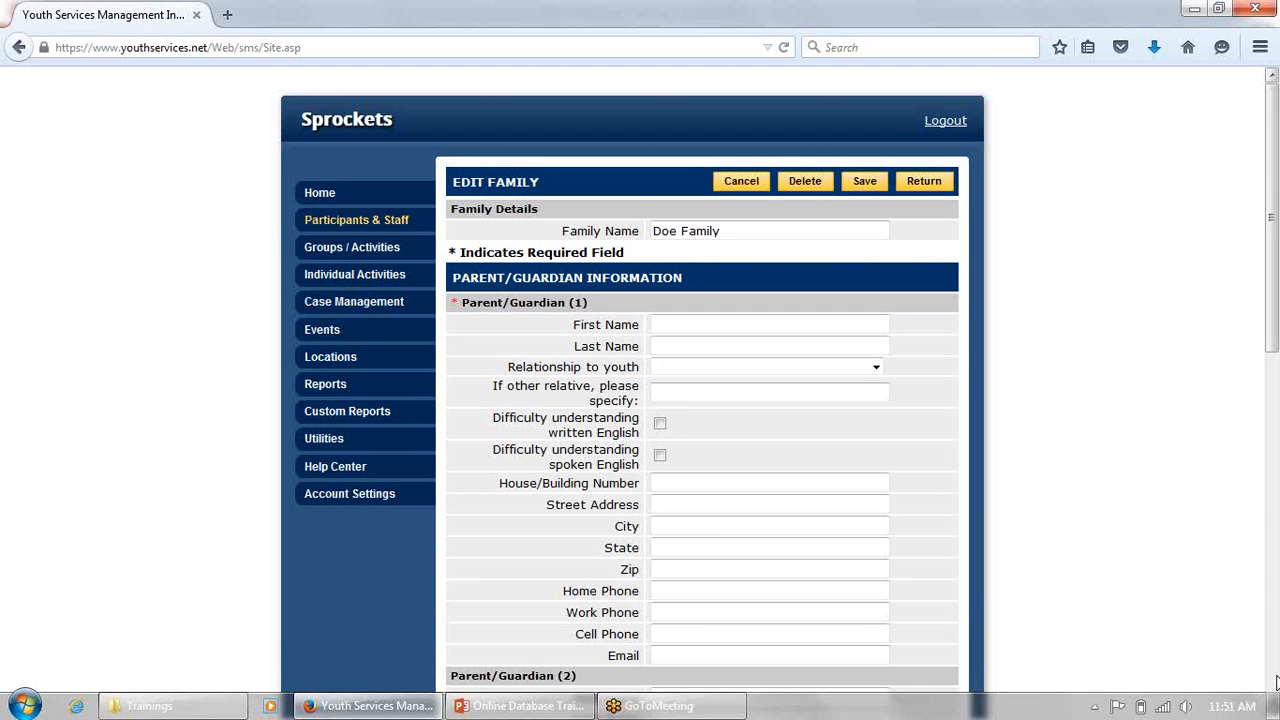
left_click(1272, 711)
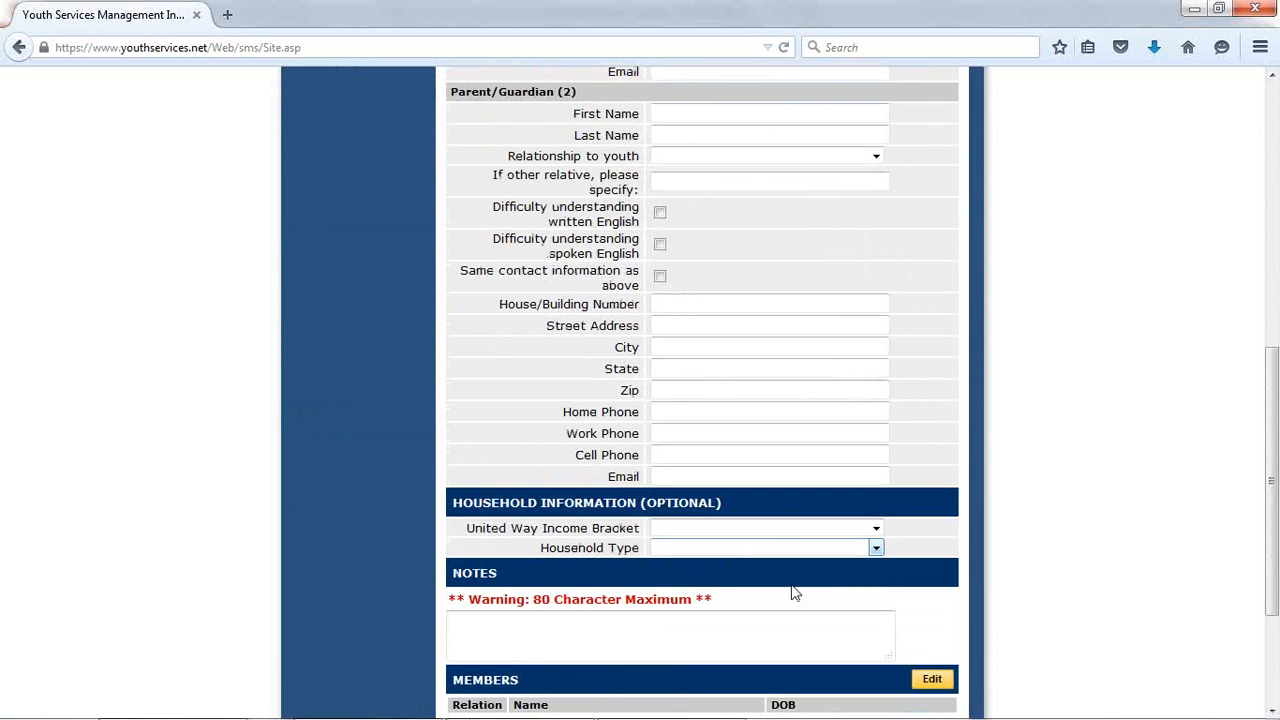
left_click(1272, 711)
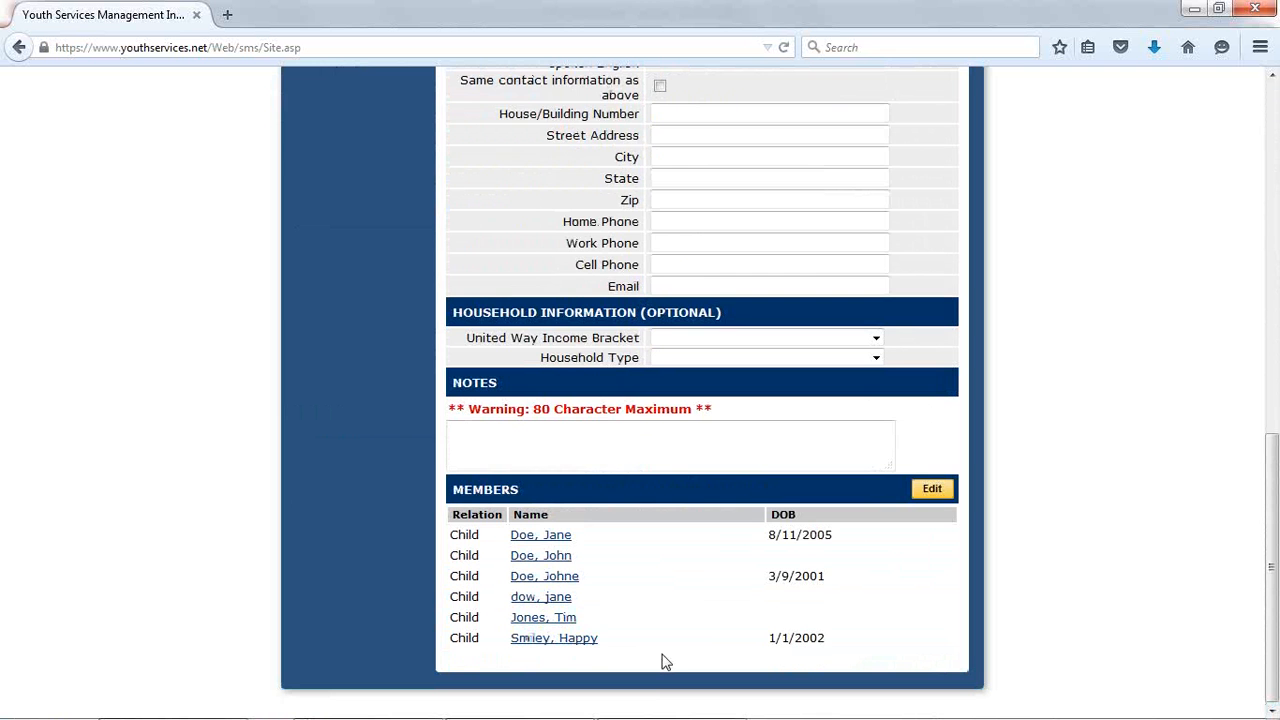
left_click_drag(1275, 678, 1268, 125)
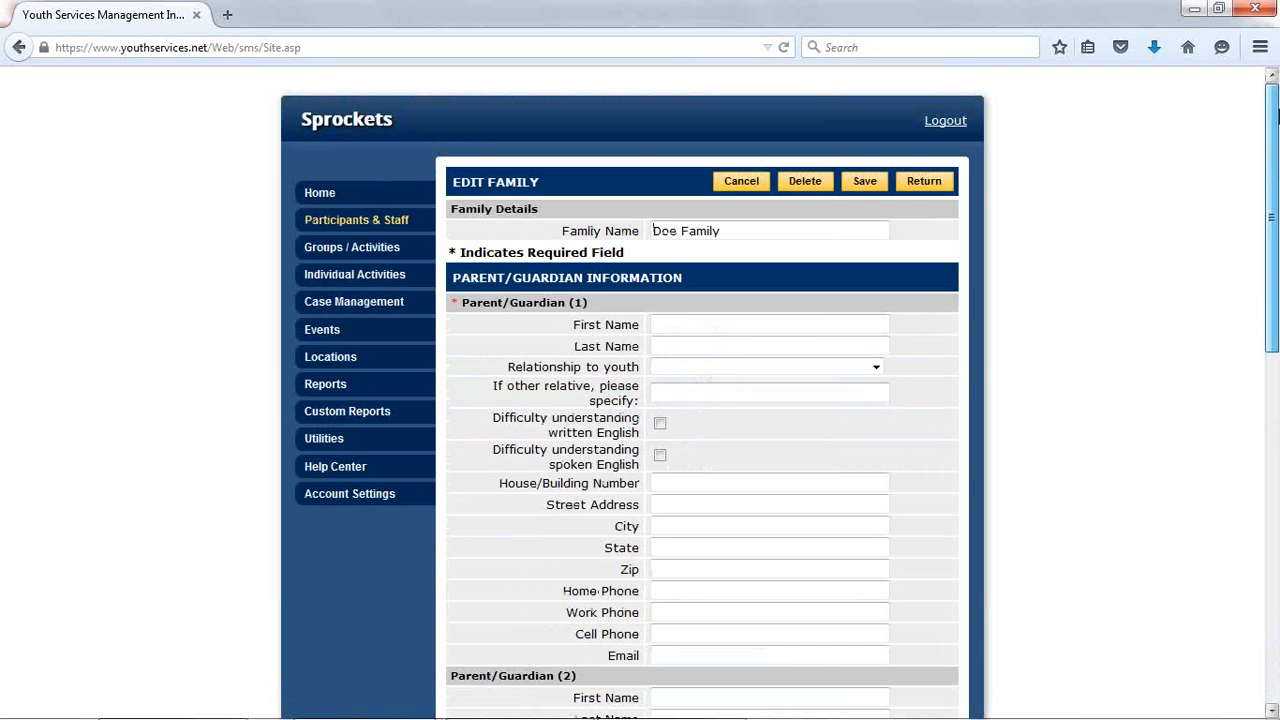
left_click(924, 182)
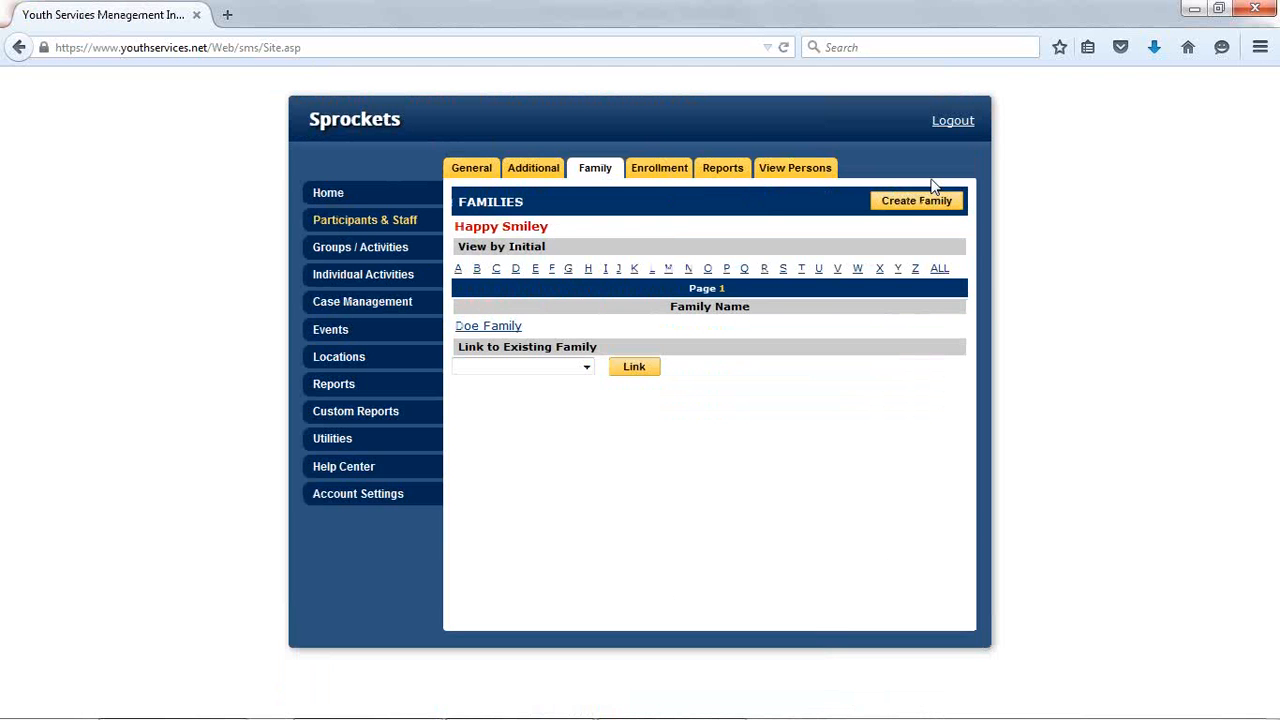
left_click_drag(552, 230, 473, 230)
left_click(816, 237)
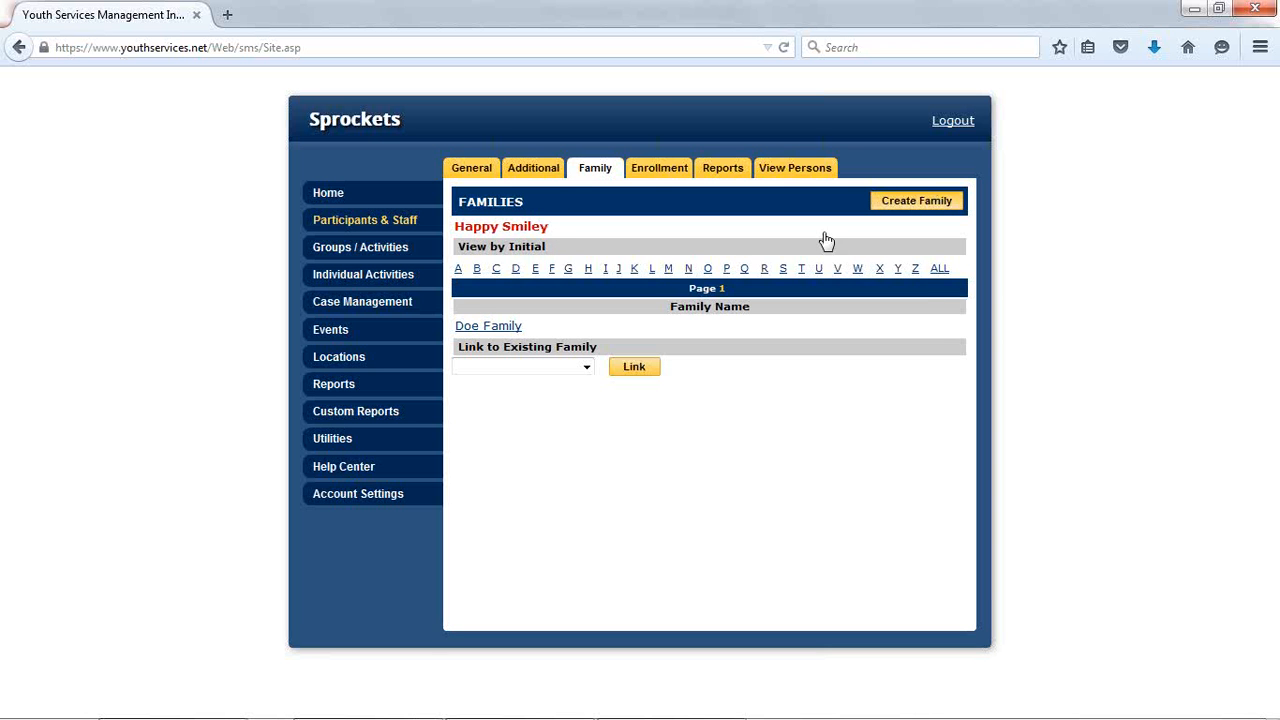